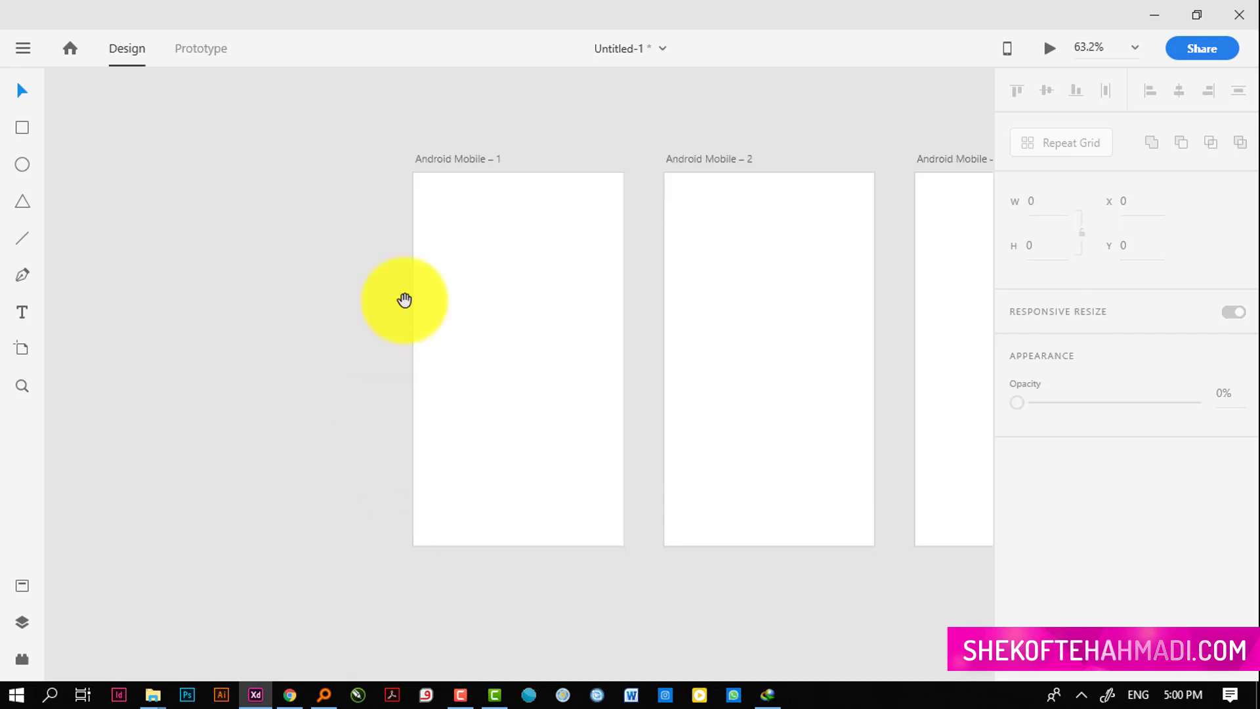
- Move the Android Mobile – 1 and Android Mobile – 2 artboards up into a staggered layout, placing the second at about X 411, Y -32
{"action": "left_click_drag", "start_coordinate": [393, 164], "coordinate": [616, 560]}
{"action": "left_click_drag", "start_coordinate": [552, 220], "coordinate": [534, 217]}
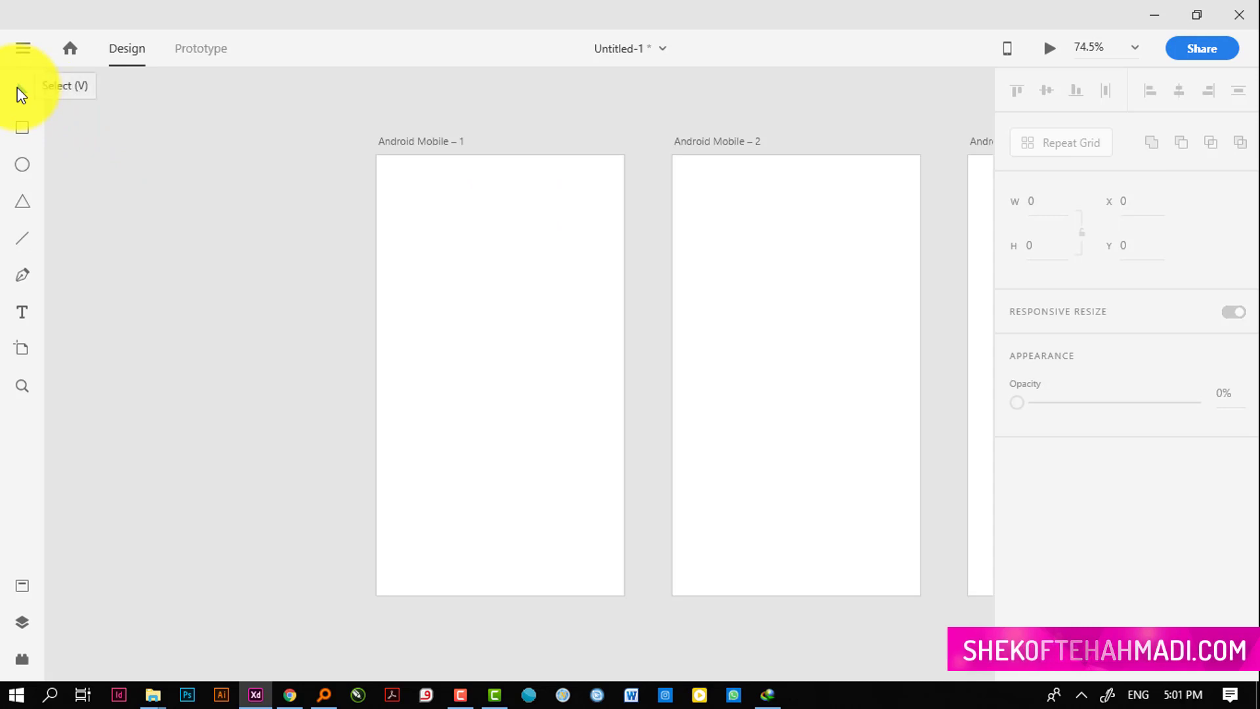
{"action": "left_click", "coordinate": [22, 92]}
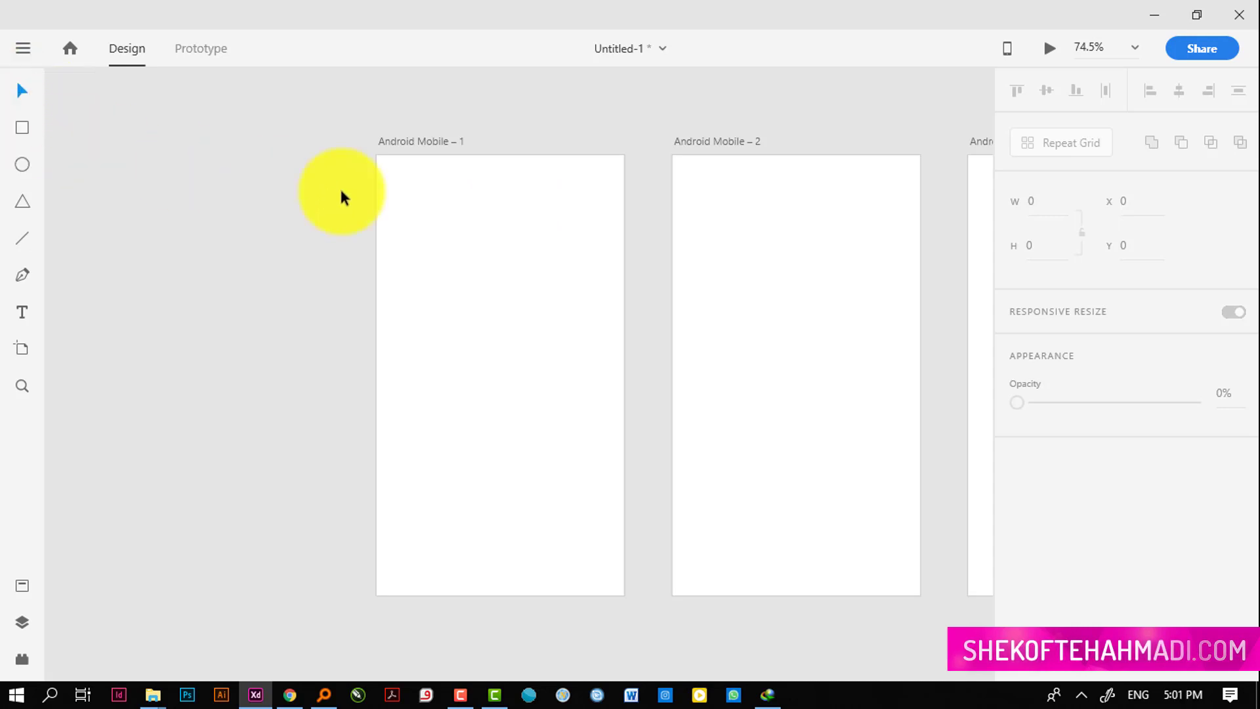
{"action": "left_click_drag", "start_coordinate": [430, 205], "coordinate": [366, 151]}
{"action": "left_click_drag", "start_coordinate": [914, 290], "coordinate": [905, 294]}
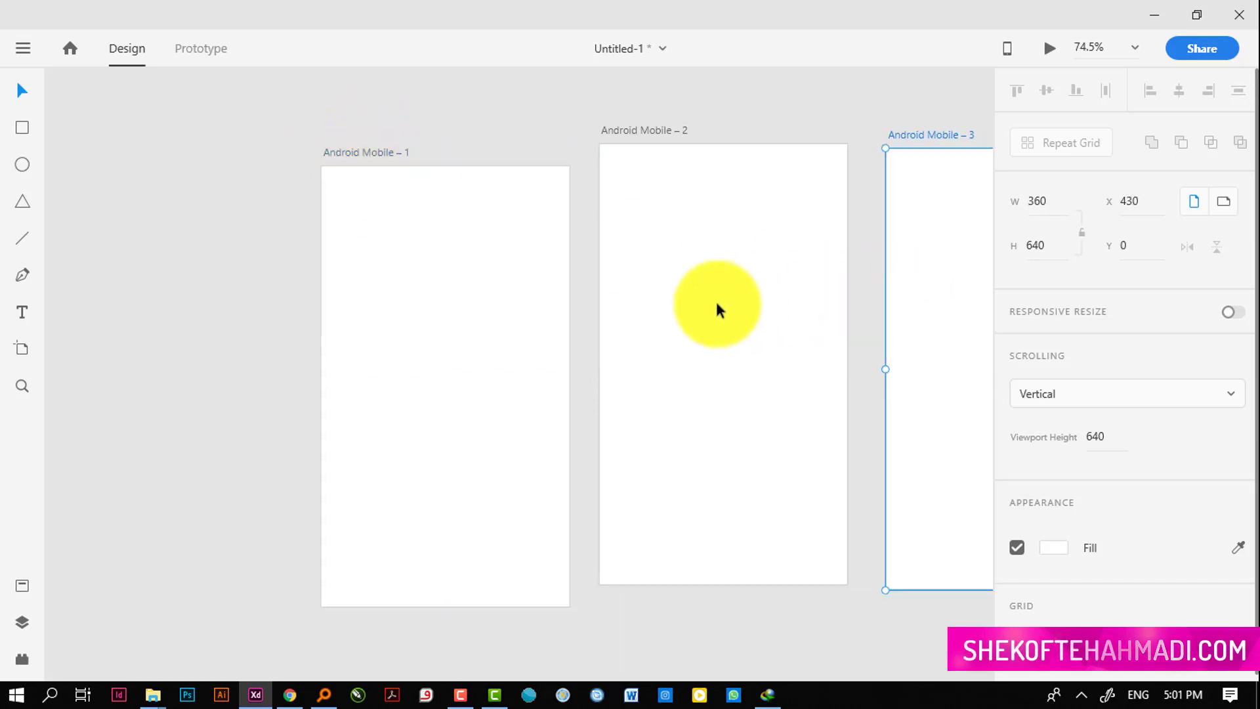
{"action": "left_click_drag", "start_coordinate": [695, 282], "coordinate": [689, 343]}
{"action": "left_click_drag", "start_coordinate": [352, 265], "coordinate": [319, 179]}
{"action": "left_click_drag", "start_coordinate": [798, 343], "coordinate": [793, 262]}
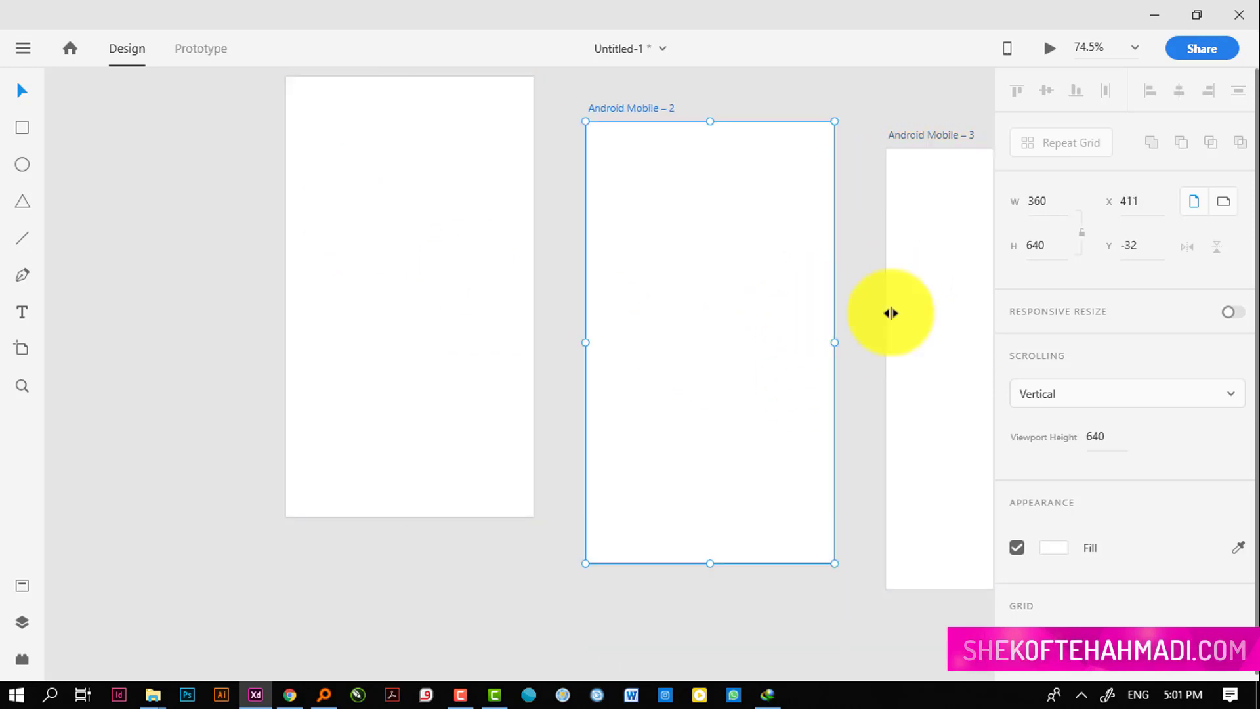
- Reposition the Android Mobile – 3 artboard at X 863, Y 0, leaving a gap of 67 before the fourth artboard
{"action": "left_click_drag", "start_coordinate": [889, 312], "coordinate": [813, 308]}
{"action": "left_click_drag", "start_coordinate": [679, 349], "coordinate": [371, 298]}
{"action": "left_click_drag", "start_coordinate": [540, 287], "coordinate": [667, 287]}
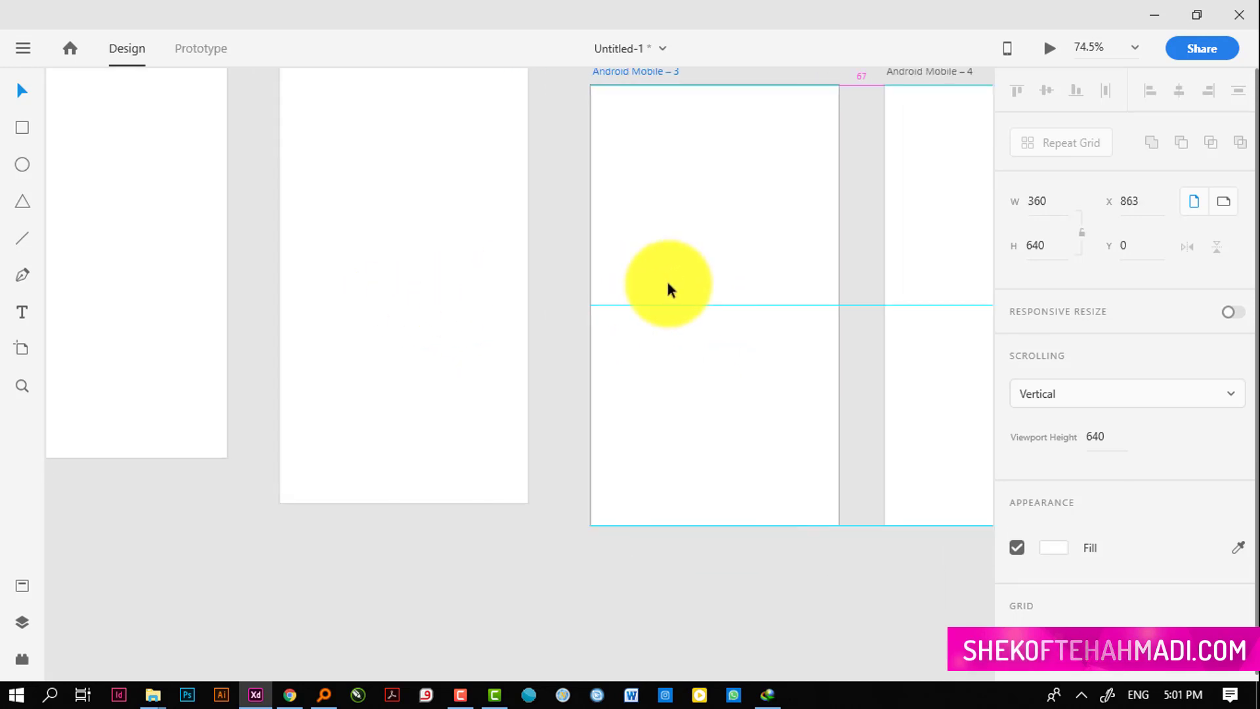
{"action": "left_click_drag", "start_coordinate": [202, 273], "coordinate": [444, 378]}
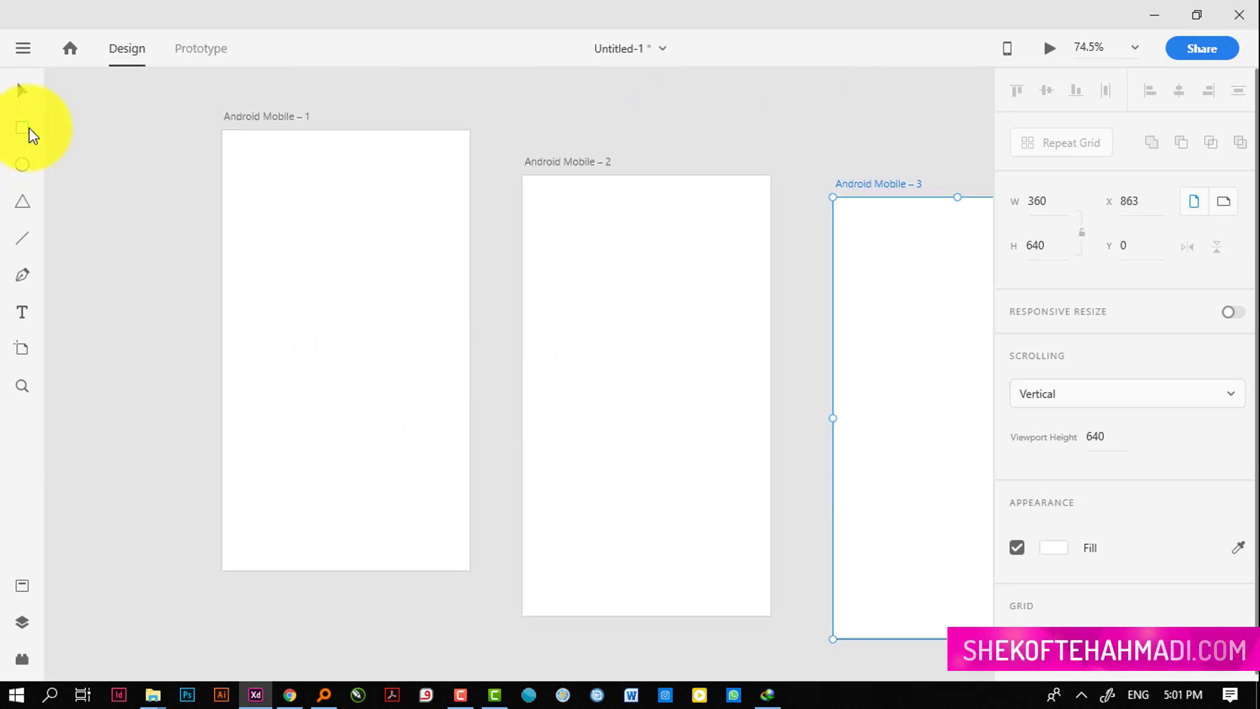
- Draw a rectangle about 93 by 271 on the Android Mobile – 1 artboard, with corner radius 27 and a 41° rotation
{"action": "left_click", "coordinate": [27, 128]}
{"action": "mouse_move", "coordinate": [275, 229]}
{"action": "left_mouse_down"}
{"action": "mouse_move", "coordinate": [340, 309]}
{"action": "mouse_move", "coordinate": [326, 228]}
{"action": "mouse_move", "coordinate": [315, 324]}
{"action": "mouse_move", "coordinate": [335, 318]}
{"action": "mouse_move", "coordinate": [315, 310]}
{"action": "mouse_move", "coordinate": [329, 184]}
{"action": "mouse_move", "coordinate": [389, 258]}
{"action": "left_mouse_up"}
{"action": "left_click", "coordinate": [22, 90]}
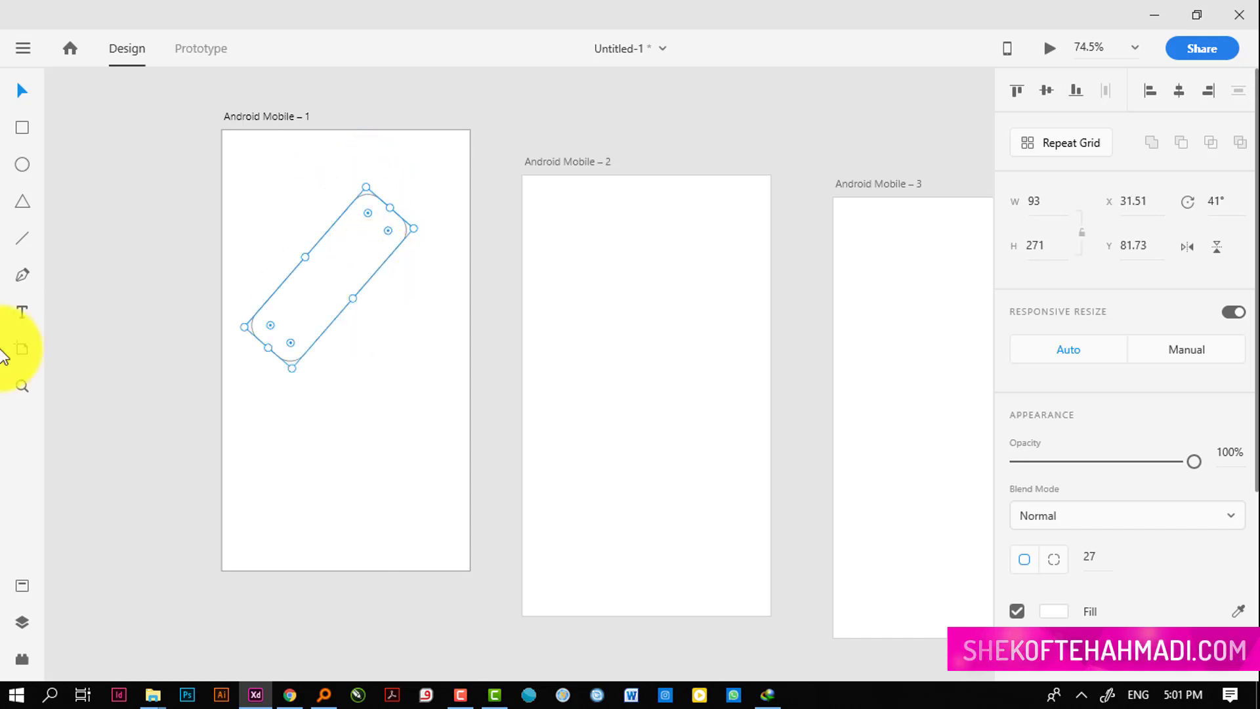
{"action": "left_click", "coordinate": [87, 122]}
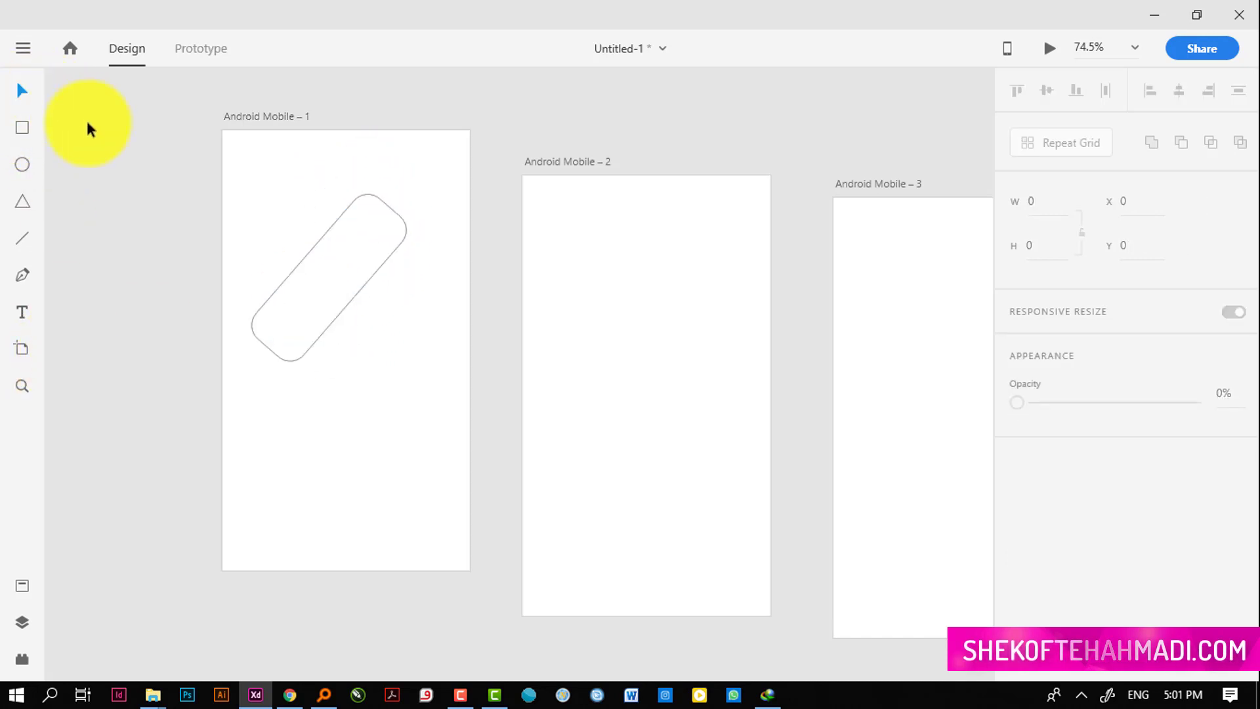
- Delete the rotated rounded rectangle from the Android Mobile – 1 artboard
{"action": "left_click_drag", "start_coordinate": [164, 182], "coordinate": [453, 401]}
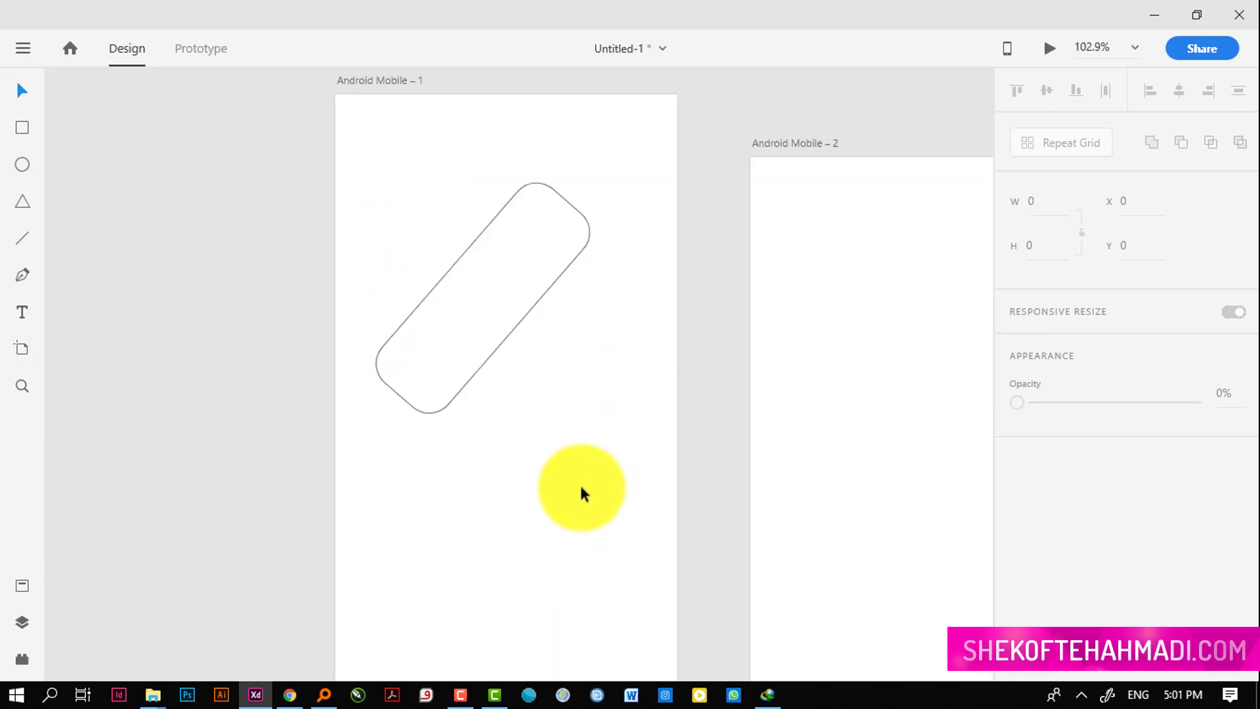
{"action": "left_click", "coordinate": [471, 298]}
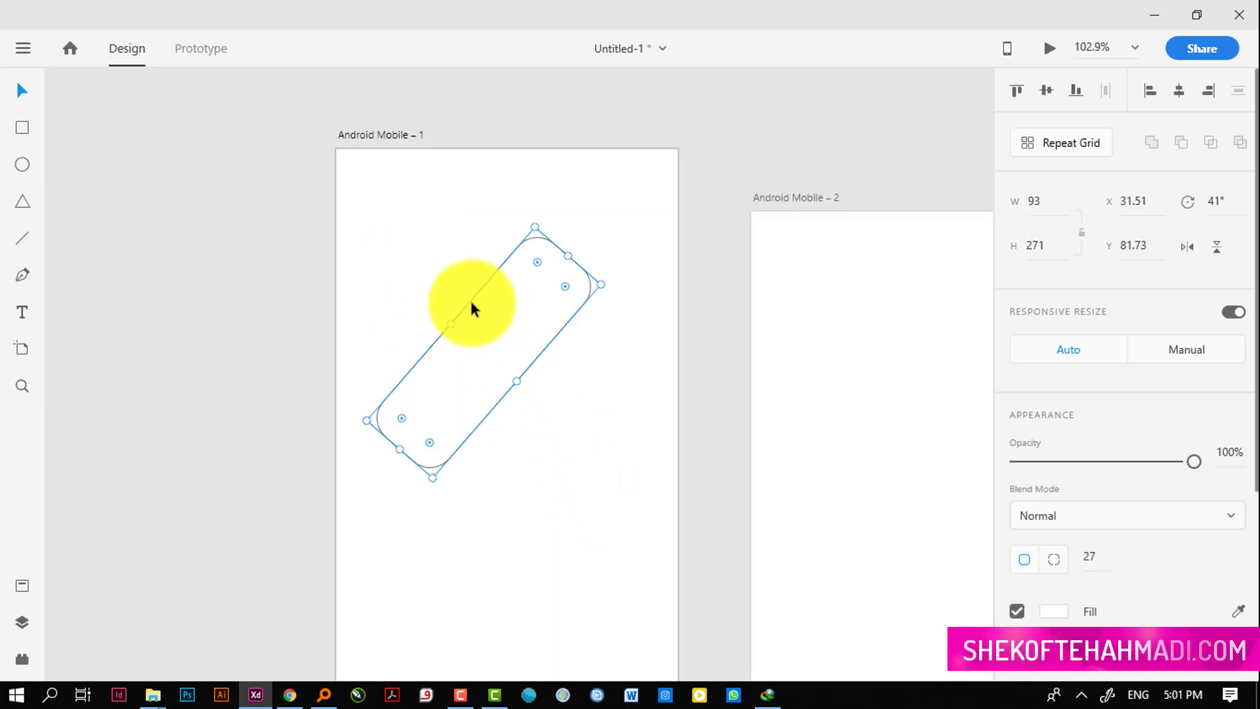
{"action": "key", "text": "Delete"}
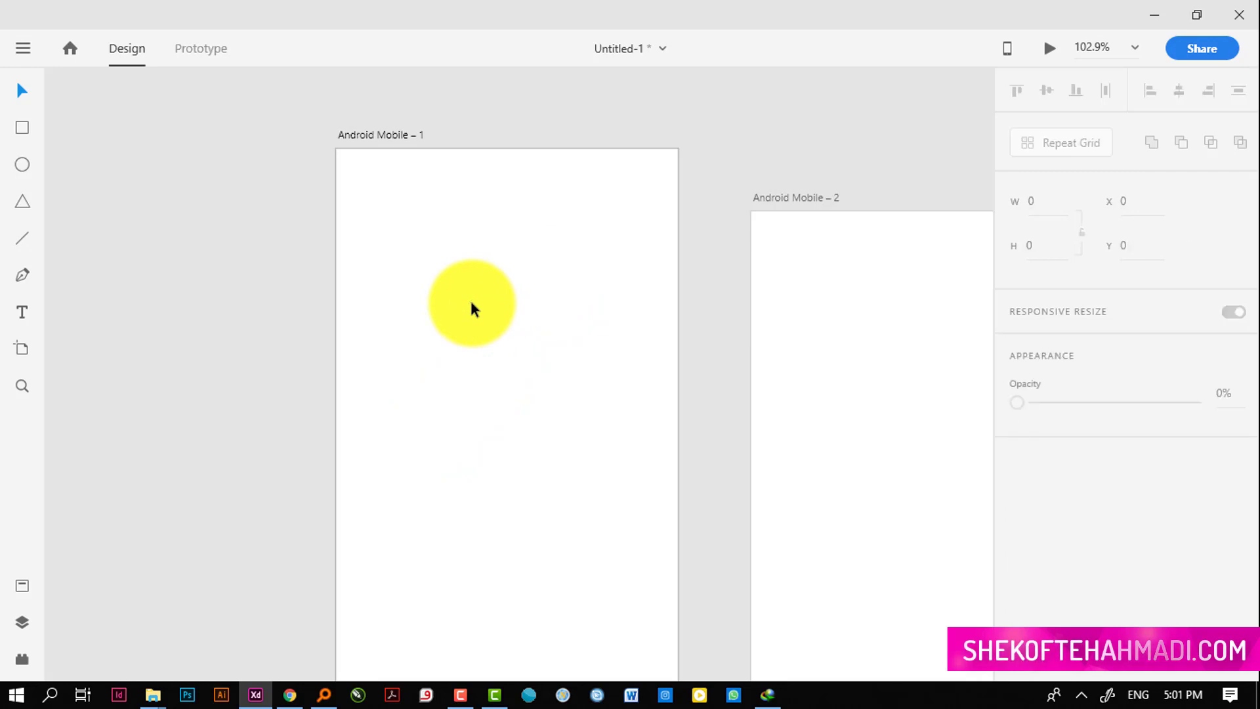
- Draw a 292 by 65 banner rectangle on Android Mobile – 1, with a 146 by 285 rectangle and two squares below it, one about 162 wide
{"action": "left_click", "coordinate": [23, 128]}
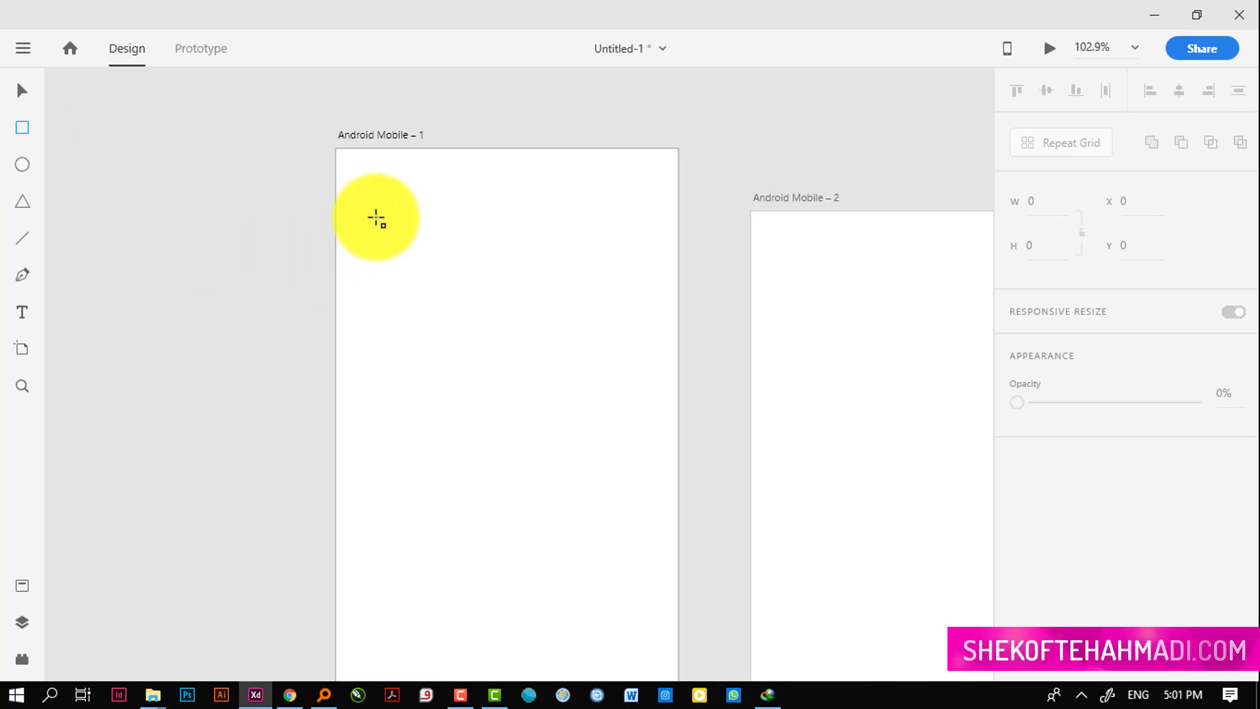
{"action": "left_click_drag", "start_coordinate": [373, 206], "coordinate": [650, 266]}
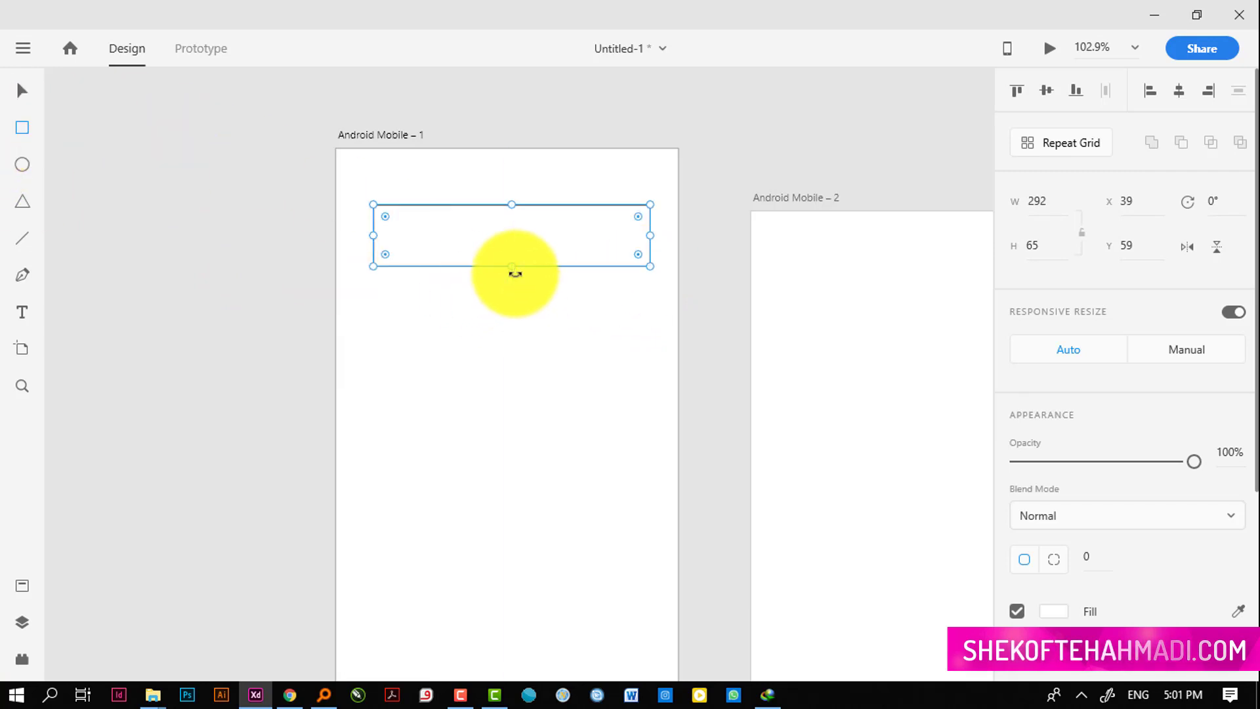
{"action": "left_click_drag", "start_coordinate": [374, 285], "coordinate": [511, 554]}
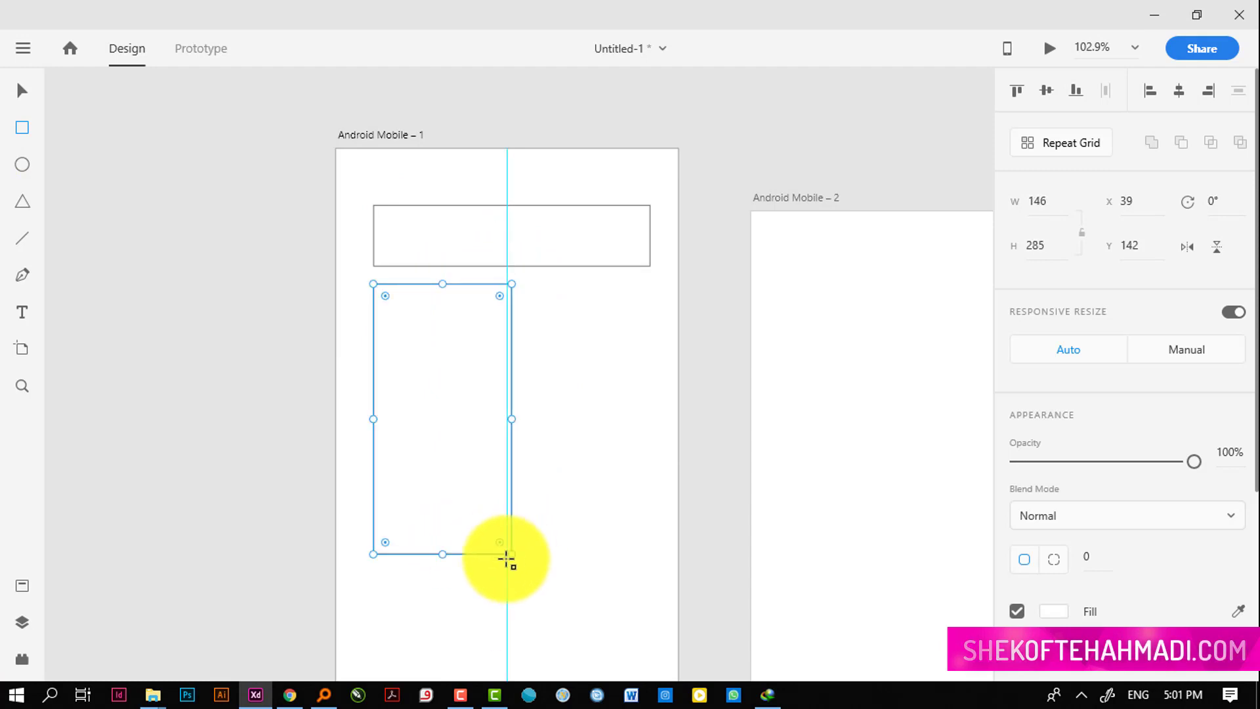
{"action": "mouse_move", "coordinate": [524, 281]}
{"action": "left_mouse_down"}
{"action": "mouse_move", "coordinate": [529, 310]}
{"action": "mouse_move", "coordinate": [652, 459]}
{"action": "mouse_move", "coordinate": [565, 441]}
{"action": "mouse_move", "coordinate": [528, 366]}
{"action": "left_mouse_up"}
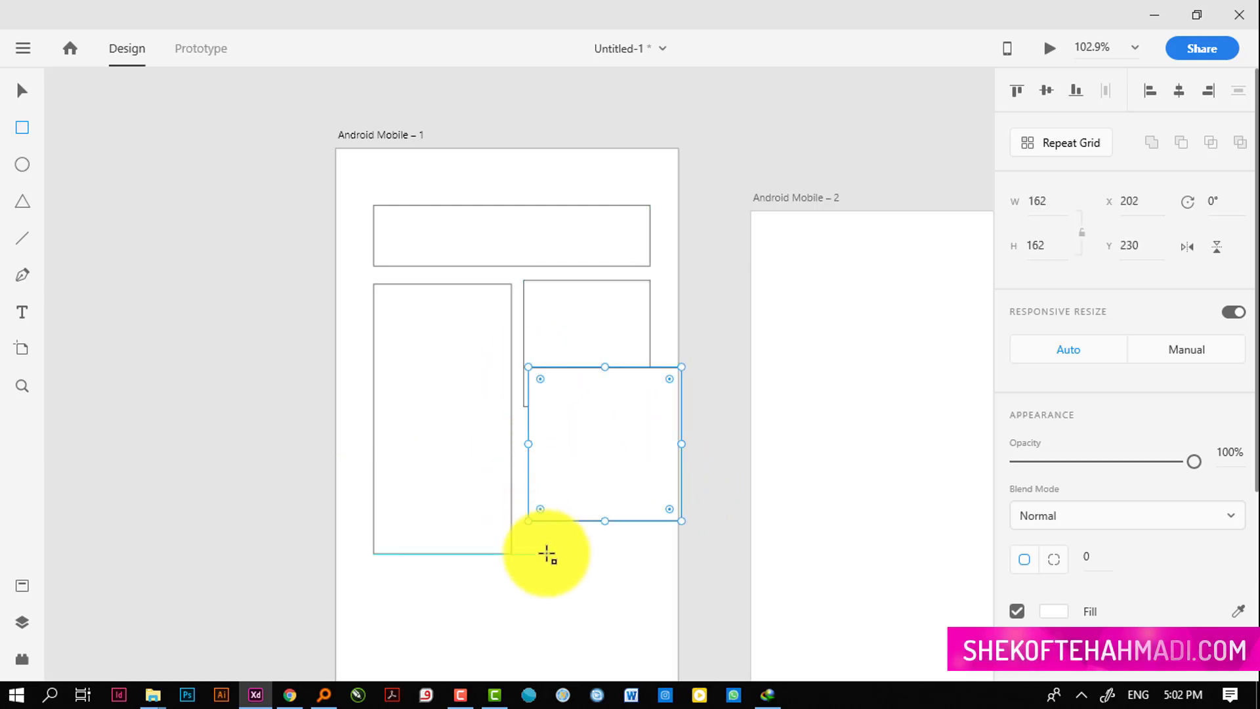
- Move the large square down over the tall rectangle's lower part, and shift the tall rectangle down to Y 167
{"action": "key", "text": "v"}
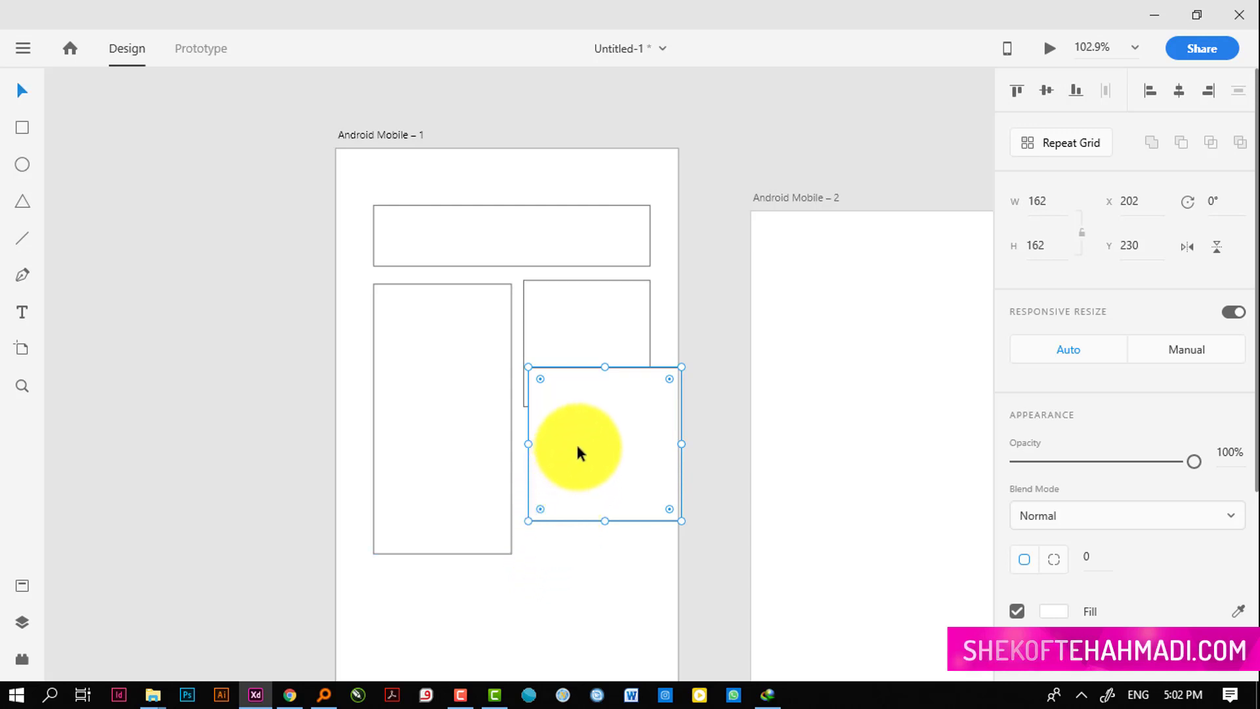
{"action": "left_click_drag", "start_coordinate": [576, 451], "coordinate": [498, 538]}
{"action": "left_click_drag", "start_coordinate": [428, 325], "coordinate": [428, 348]}
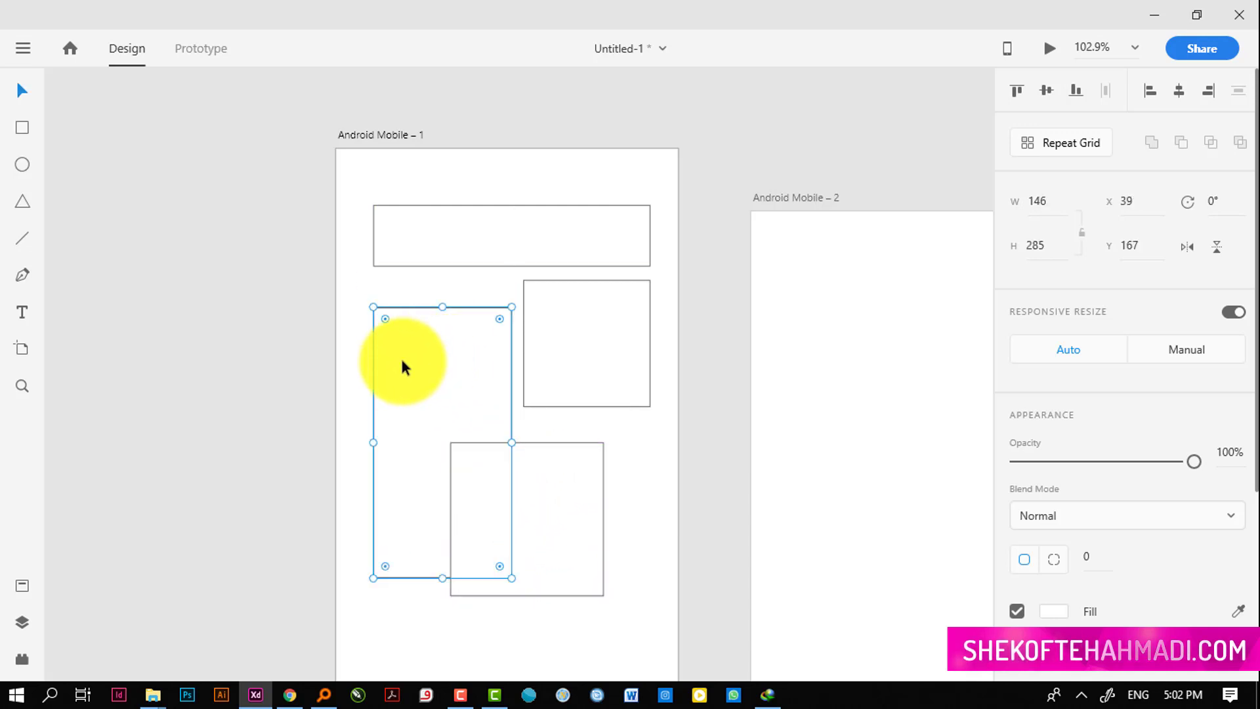
- Select all four rectangles on the Android Mobile – 1 artboard and delete them
{"action": "left_click", "coordinate": [25, 168]}
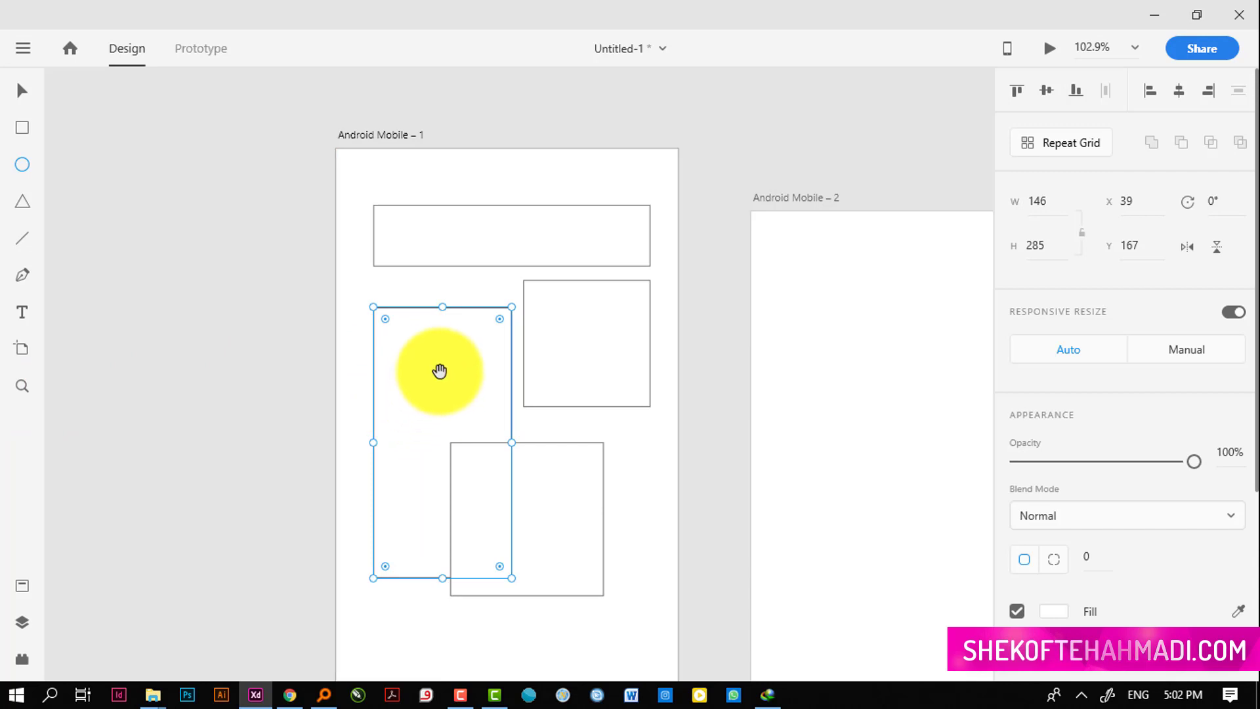
{"action": "left_click_drag", "start_coordinate": [439, 368], "coordinate": [370, 361]}
{"action": "left_click_drag", "start_coordinate": [351, 278], "coordinate": [359, 310]}
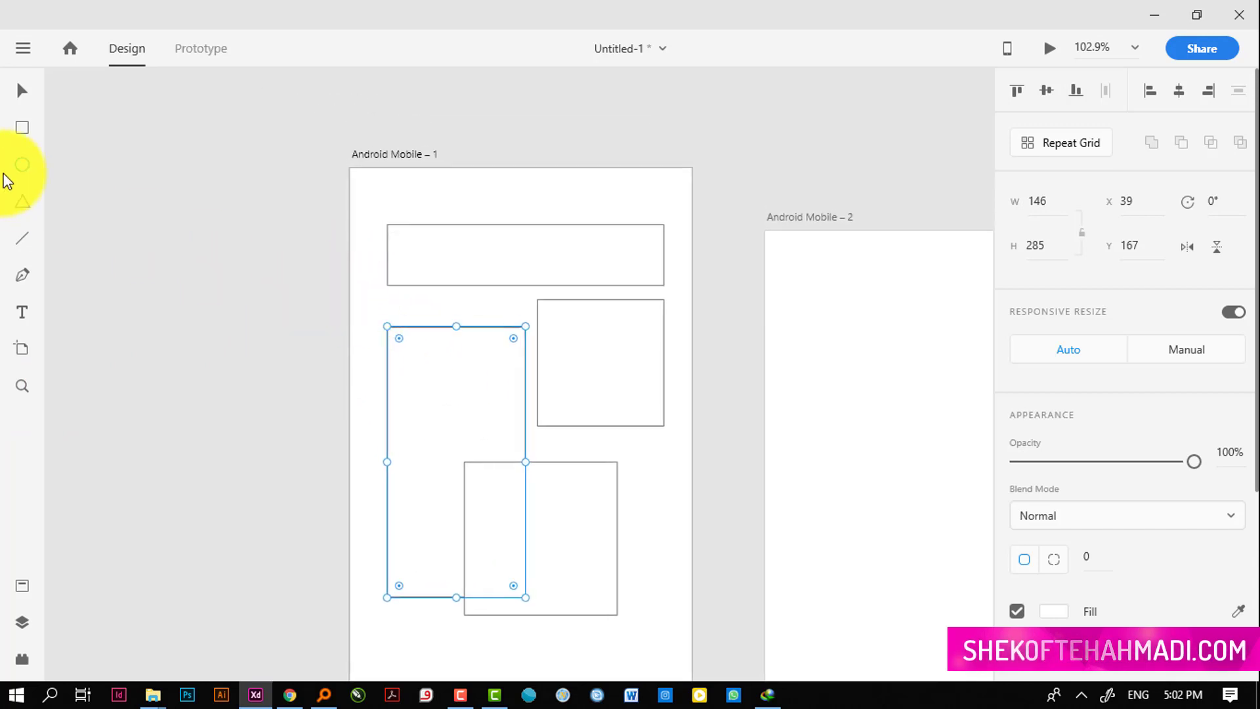
{"action": "left_click", "coordinate": [22, 127]}
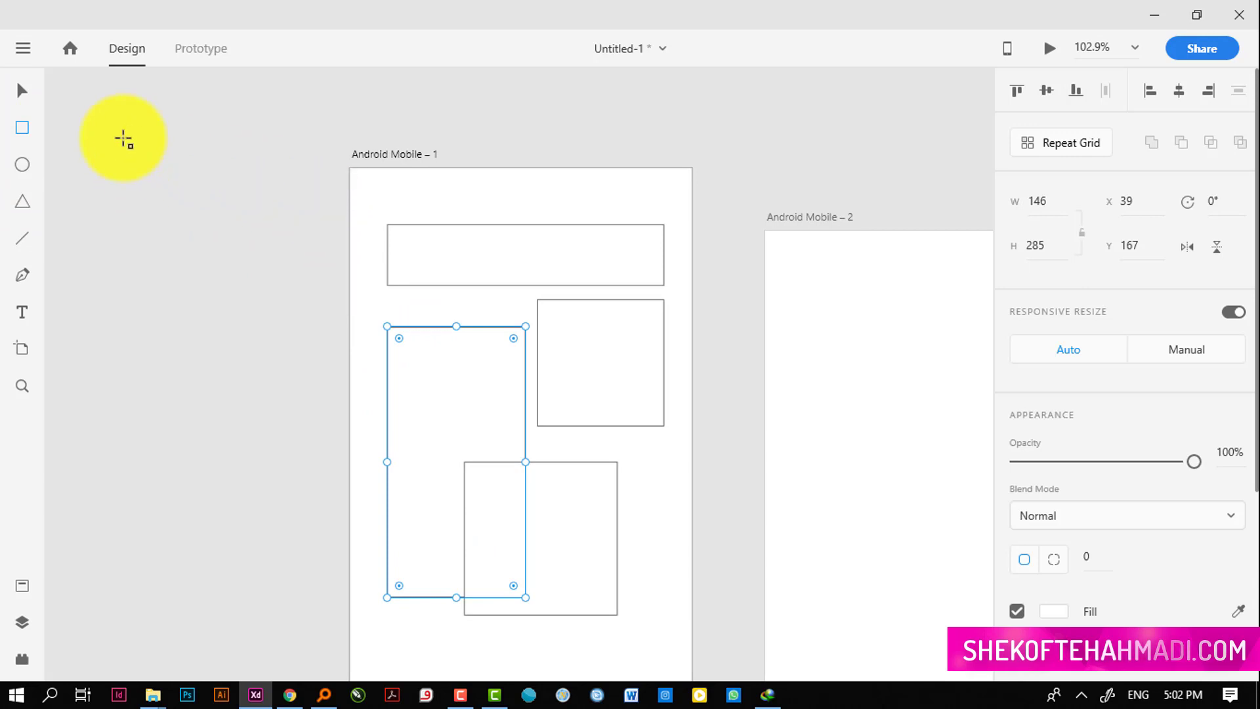
{"action": "left_click", "coordinate": [22, 90]}
{"action": "left_click", "coordinate": [371, 214]}
{"action": "left_click_drag", "start_coordinate": [397, 281], "coordinate": [633, 583]}
{"action": "key", "text": "Delete"}
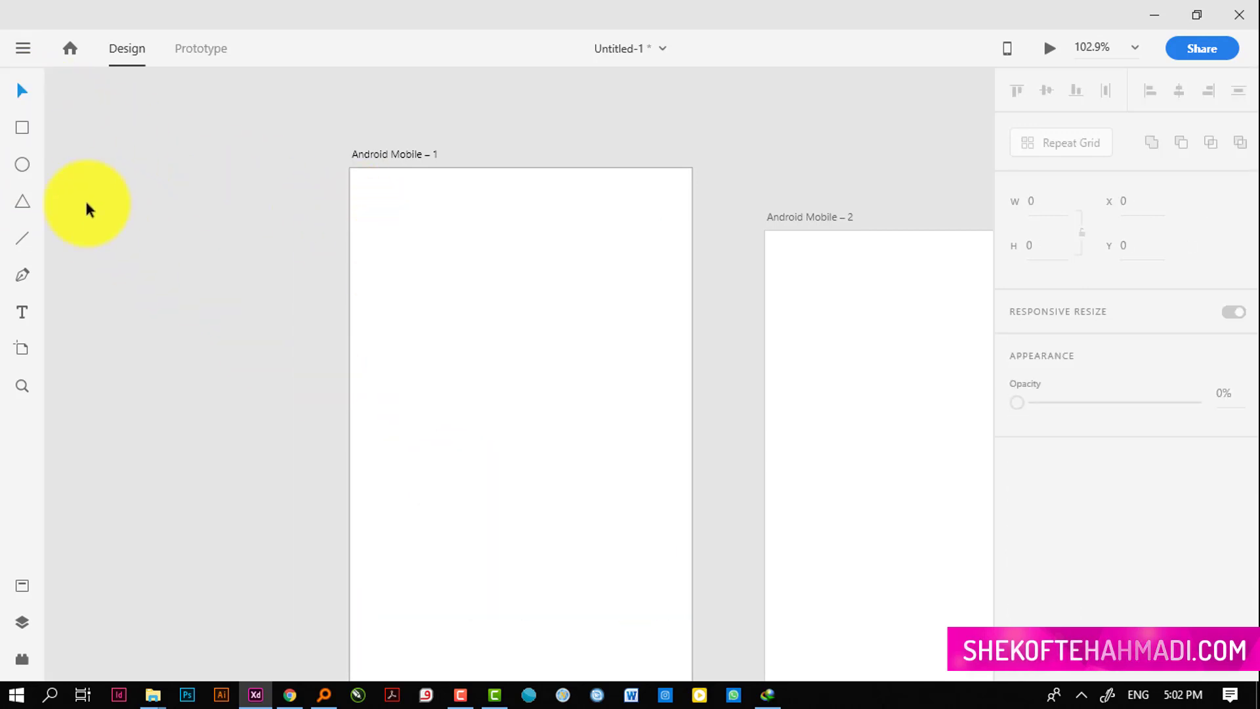
- Draw a large circle, an 86 by 86 circle beside it and a 210 by 109 ellipse overlapping both on Android Mobile – 1
{"action": "left_click", "coordinate": [20, 163]}
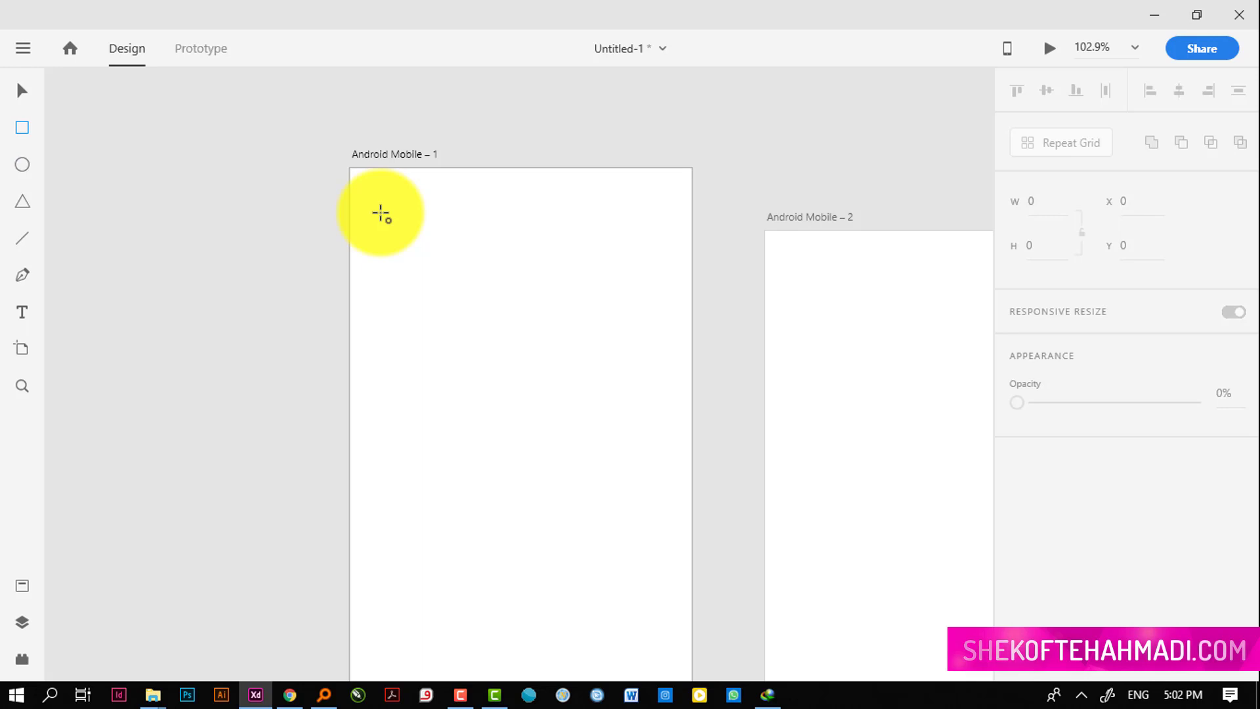
{"action": "mouse_move", "coordinate": [381, 214]}
{"action": "left_mouse_down"}
{"action": "mouse_move", "coordinate": [427, 282]}
{"action": "mouse_move", "coordinate": [525, 259]}
{"action": "mouse_move", "coordinate": [526, 392]}
{"action": "mouse_move", "coordinate": [481, 512]}
{"action": "mouse_move", "coordinate": [529, 511]}
{"action": "mouse_move", "coordinate": [577, 338]}
{"action": "mouse_move", "coordinate": [520, 422]}
{"action": "mouse_move", "coordinate": [518, 284]}
{"action": "mouse_move", "coordinate": [529, 361]}
{"action": "left_mouse_up"}
{"action": "left_click_drag", "start_coordinate": [603, 275], "coordinate": [566, 233]}
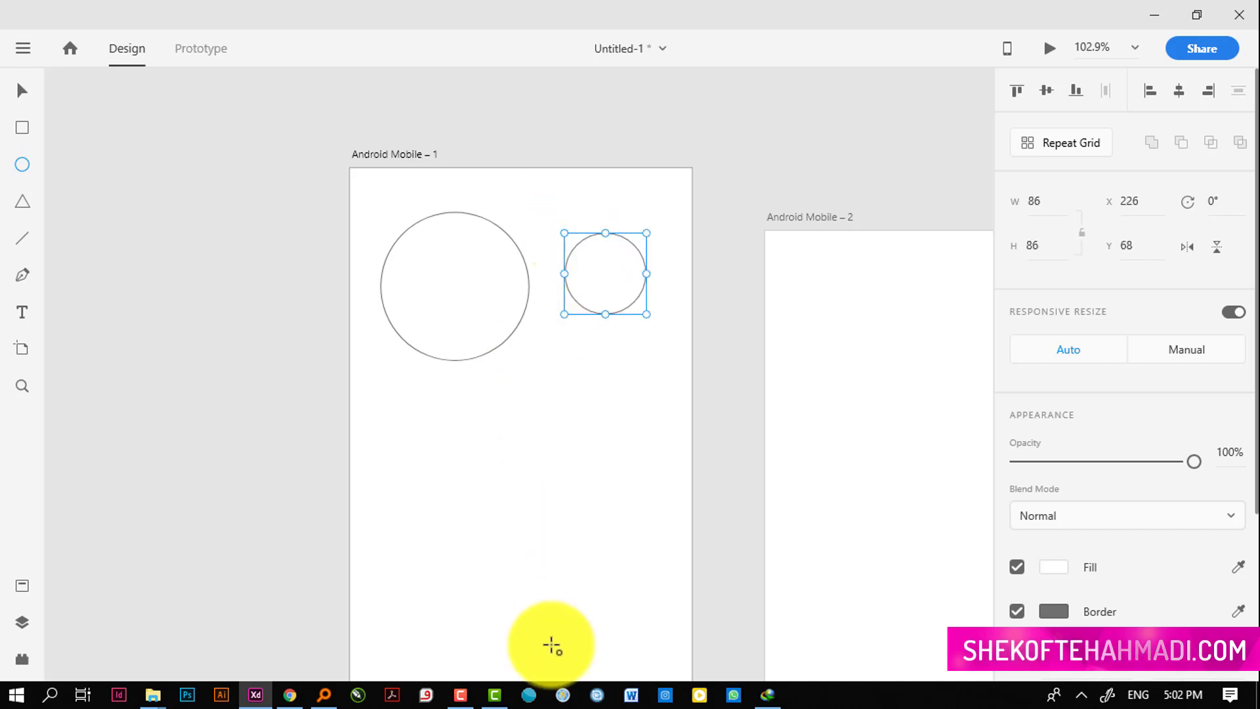
{"action": "mouse_move", "coordinate": [459, 323]}
{"action": "left_mouse_down"}
{"action": "mouse_move", "coordinate": [537, 439]}
{"action": "mouse_move", "coordinate": [585, 402]}
{"action": "mouse_move", "coordinate": [630, 397]}
{"action": "left_mouse_up"}
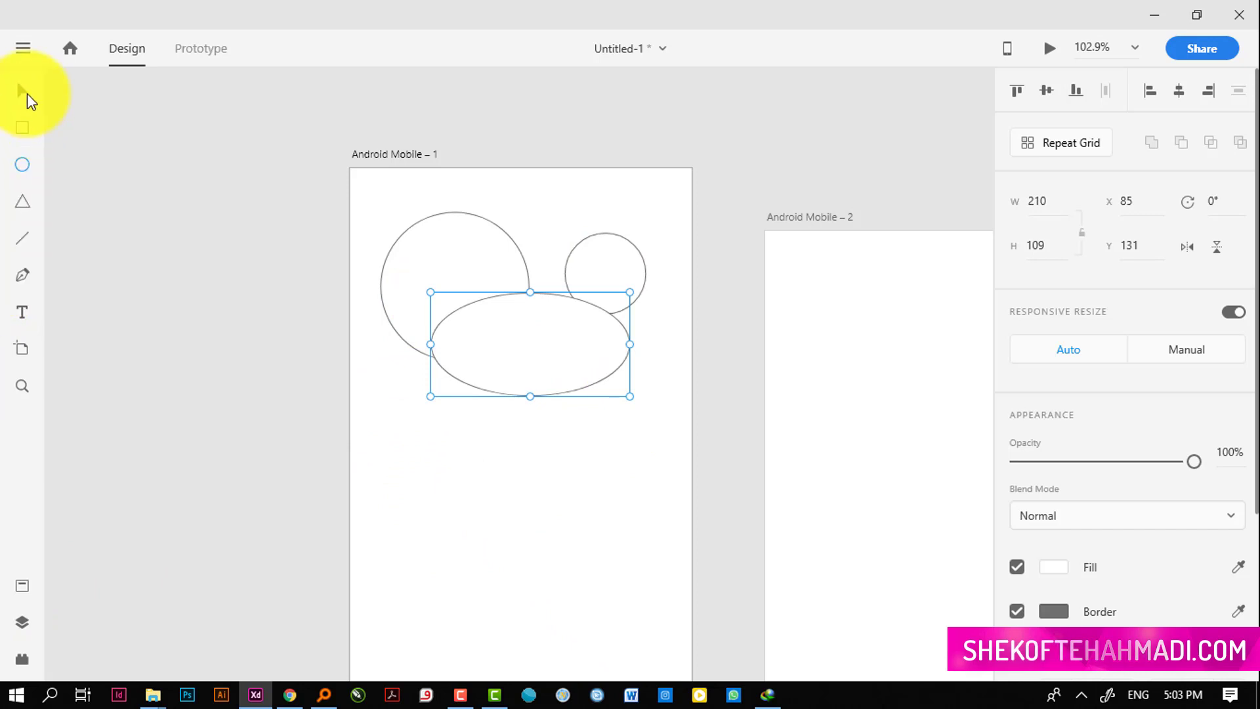
- Select the two circles and the ellipse on Android Mobile – 1 and delete them
{"action": "left_click", "coordinate": [24, 90]}
{"action": "left_click_drag", "start_coordinate": [379, 197], "coordinate": [584, 397]}
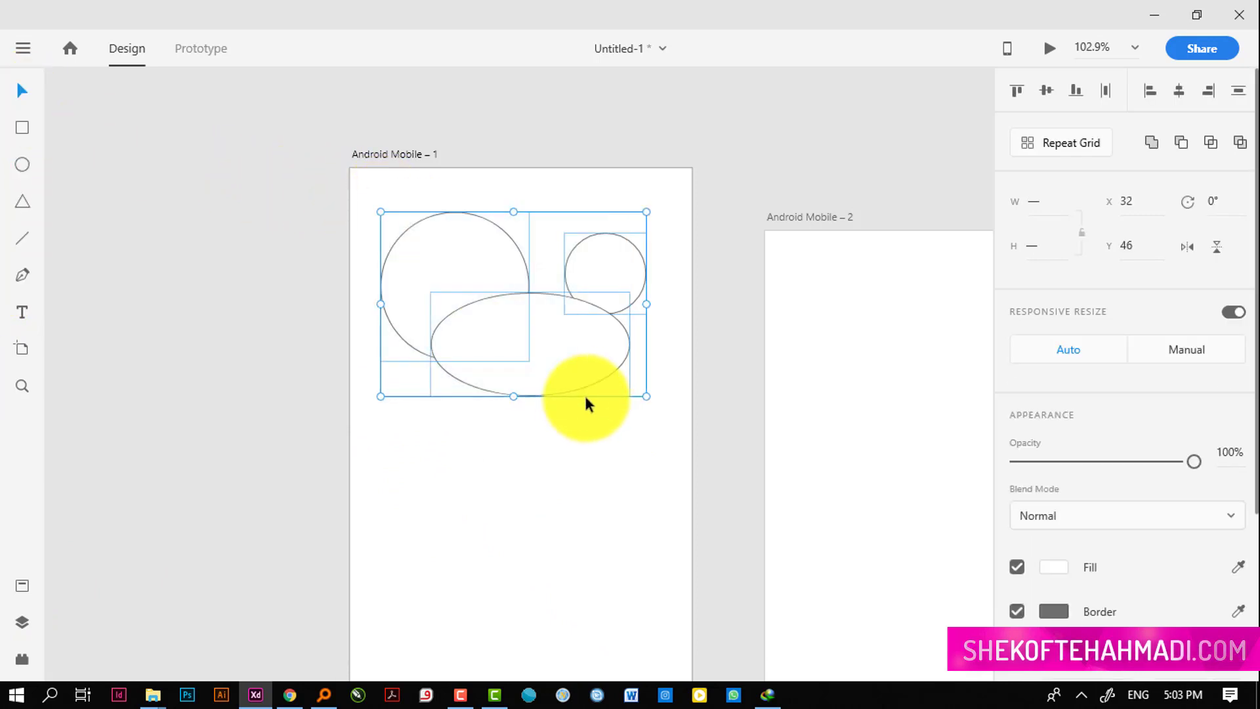
{"action": "key", "text": "Delete"}
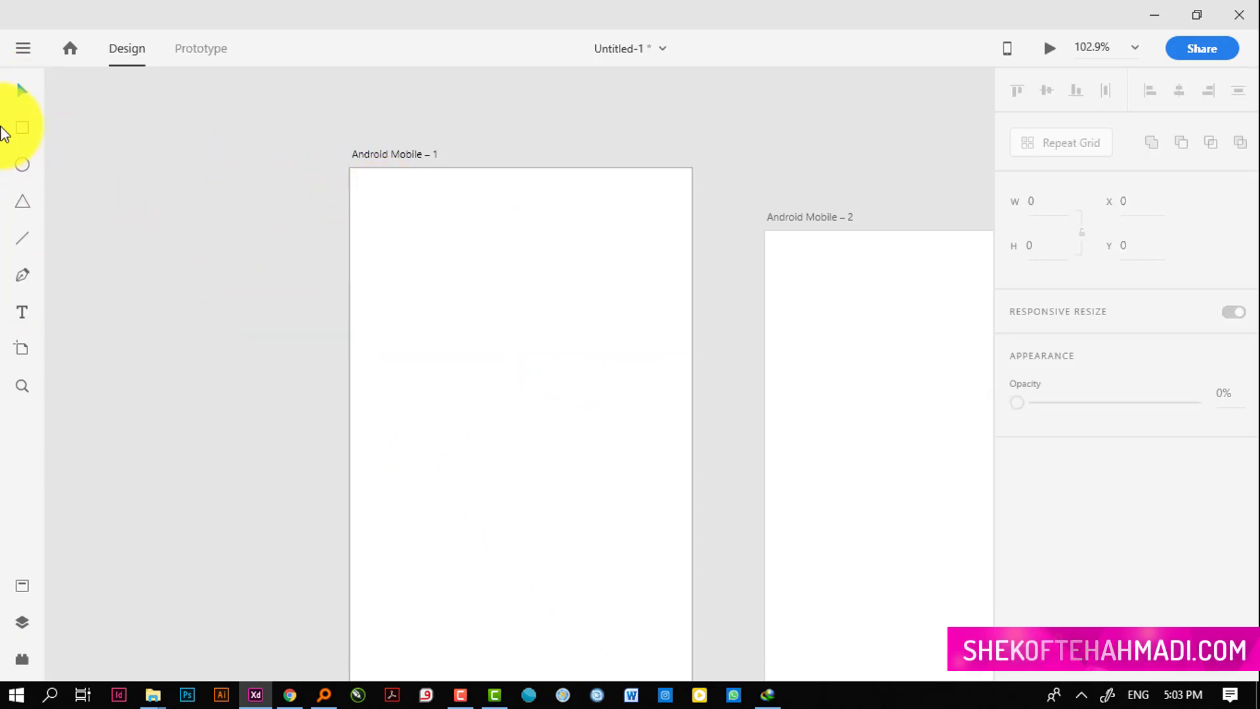
- Draw three triangles on Android Mobile – 1 with the Polygon tool: two about 163 by 142 stacked vertically and one about 70 by 61
{"action": "left_click", "coordinate": [26, 206]}
{"action": "left_click_drag", "start_coordinate": [435, 224], "coordinate": [591, 422]}
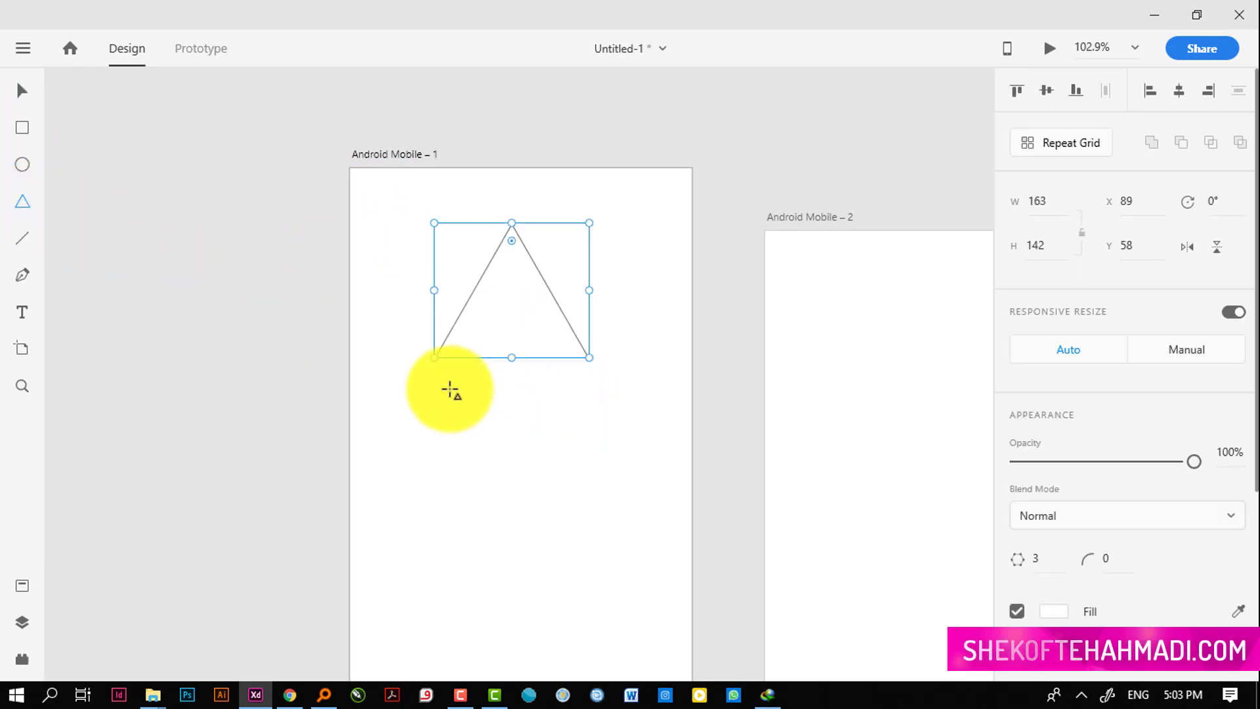
{"action": "left_click_drag", "start_coordinate": [434, 406], "coordinate": [595, 494]}
{"action": "left_click_drag", "start_coordinate": [590, 371], "coordinate": [656, 429]}
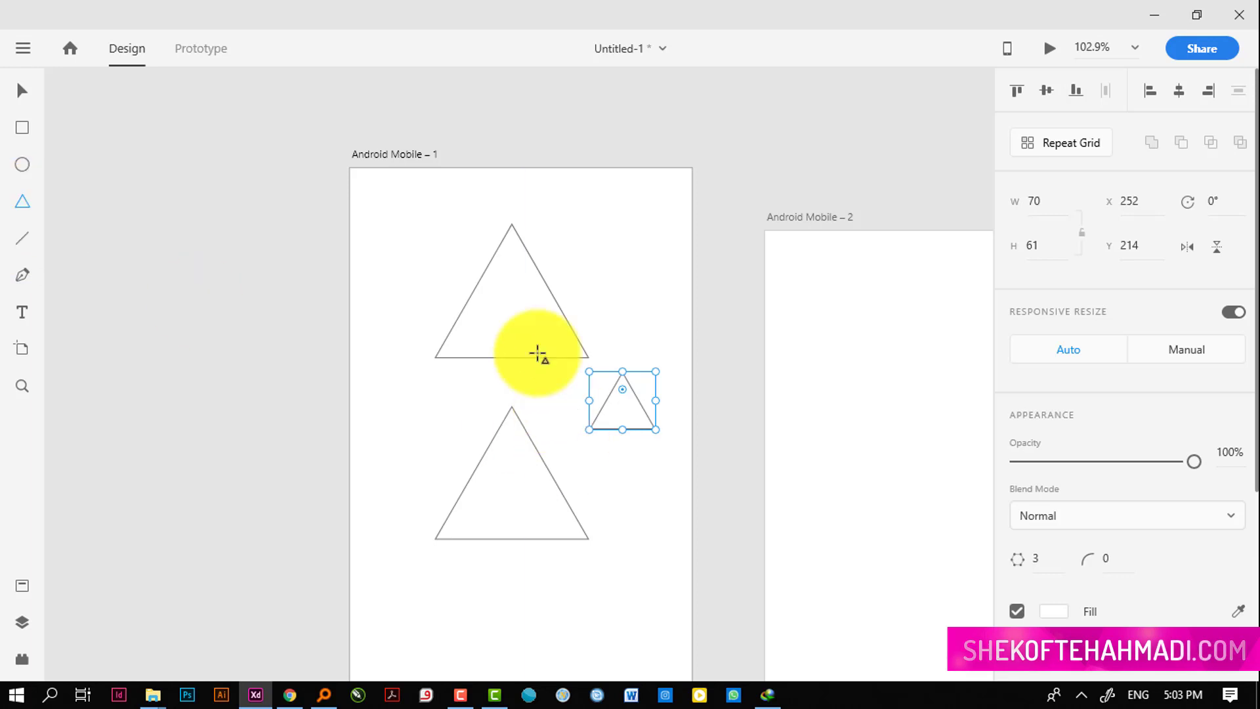
- Set the small triangle's corner count to 7
{"action": "left_click", "coordinate": [1050, 562]}
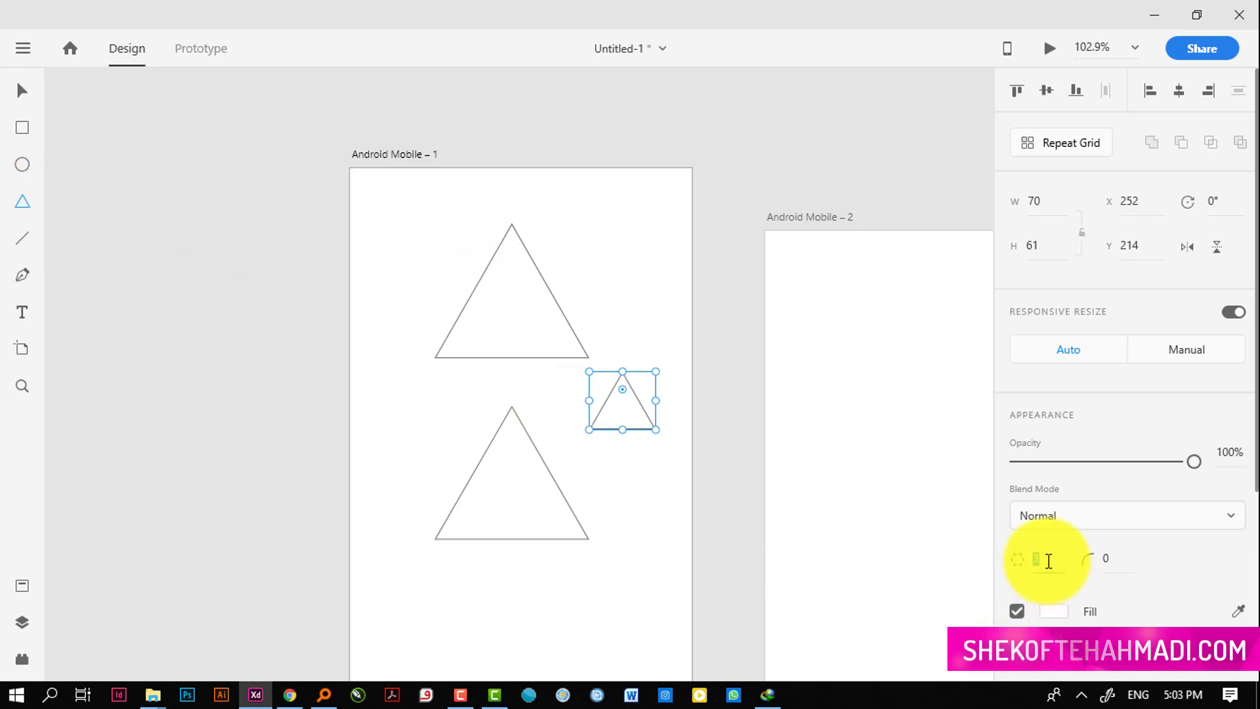
{"action": "key", "text": "BackSpace"}
{"action": "type", "text": "7"}
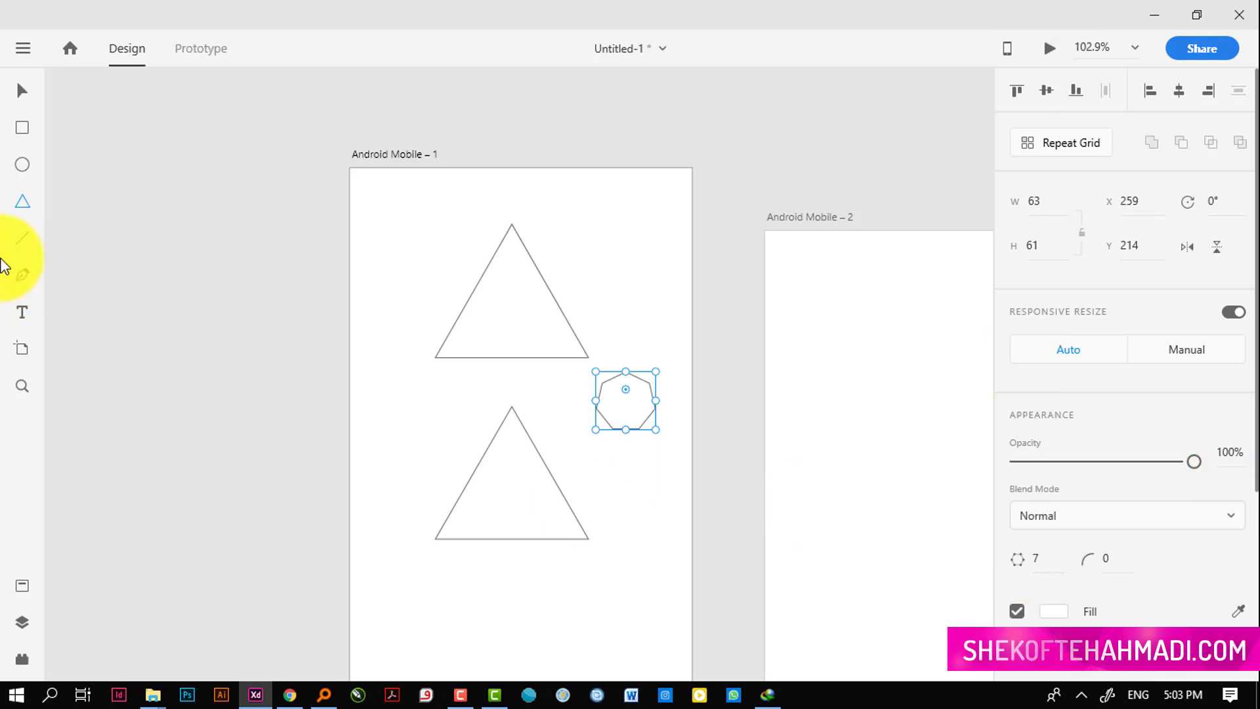
- Draw two crossing straight lines on Android Mobile – 1, one spanning about 66 by 271 and the other about 197 by 228
{"action": "left_click", "coordinate": [34, 239]}
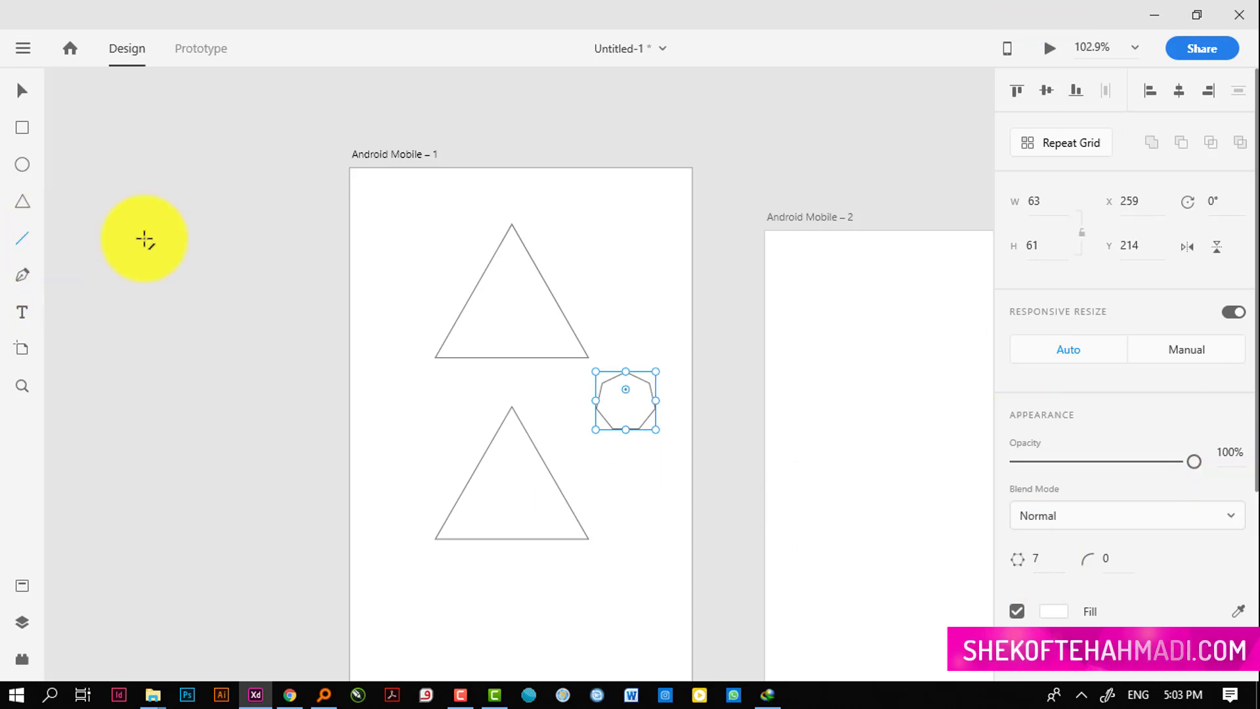
{"action": "left_click_drag", "start_coordinate": [445, 208], "coordinate": [418, 260]}
{"action": "left_click_drag", "start_coordinate": [386, 328], "coordinate": [383, 465]}
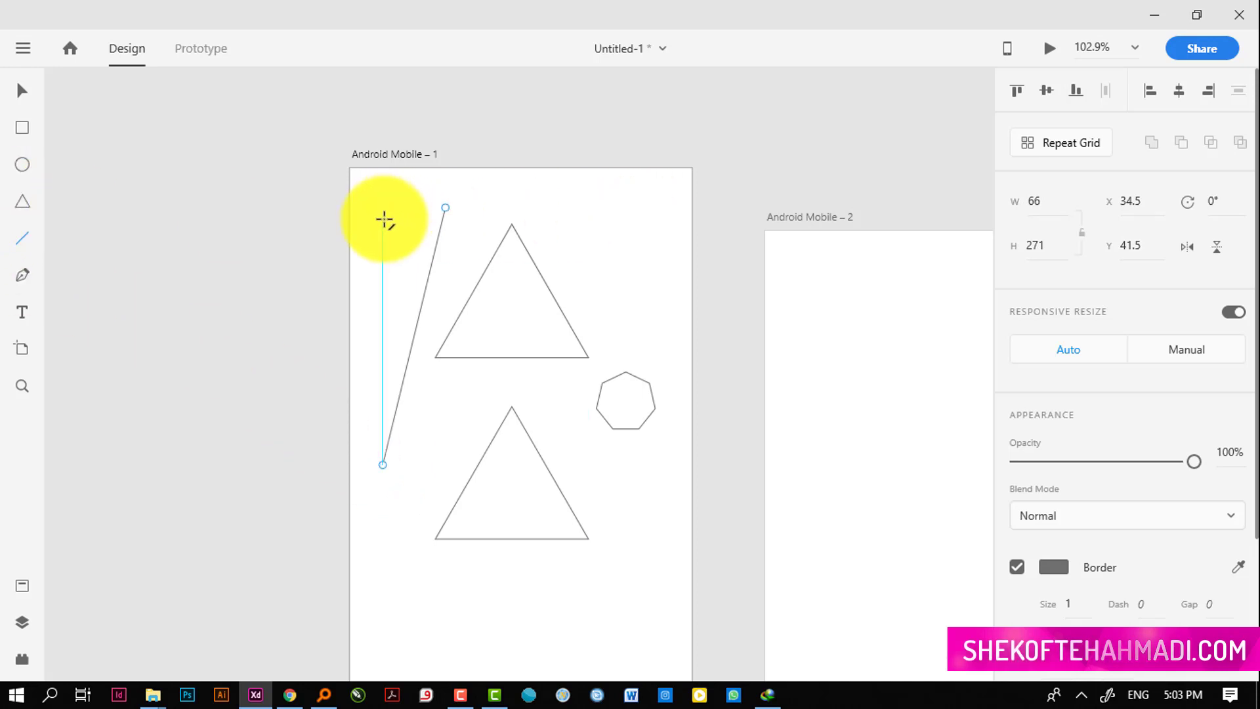
{"action": "left_click_drag", "start_coordinate": [382, 224], "coordinate": [569, 441]}
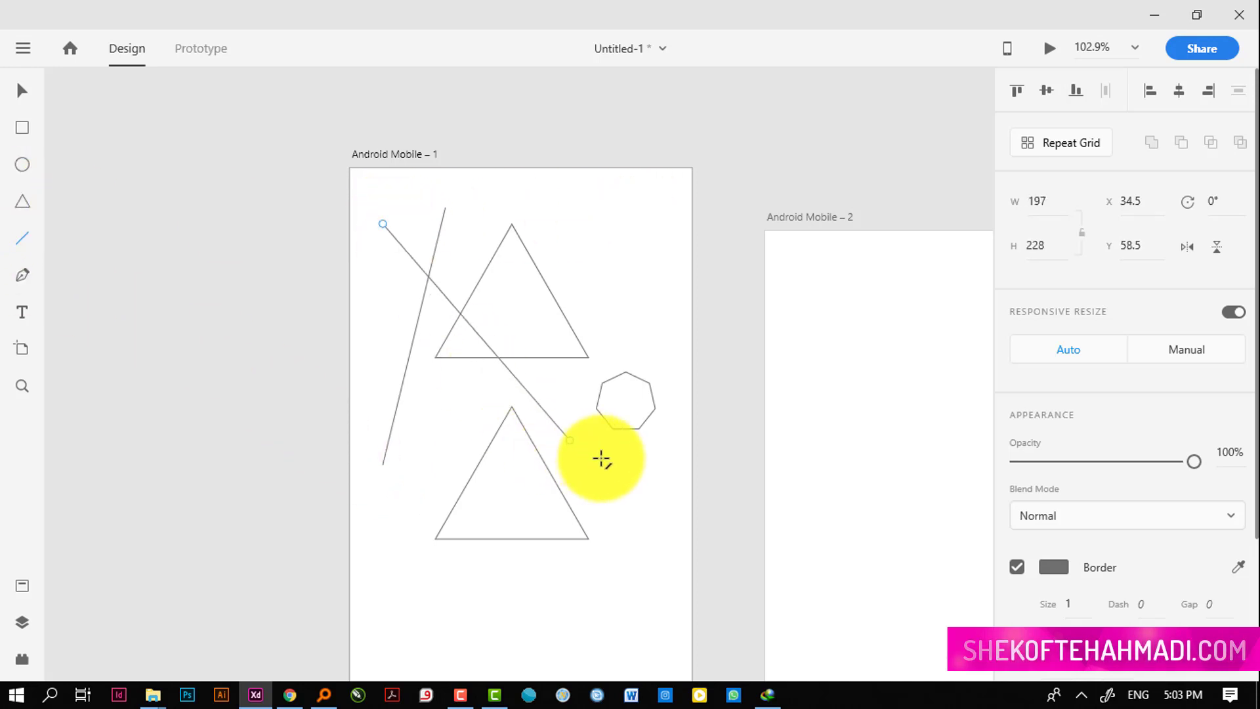
- Select all the polygons and lines on Android Mobile – 1 and delete them
{"action": "left_click", "coordinate": [25, 277]}
{"action": "key", "text": "ctrl+a"}
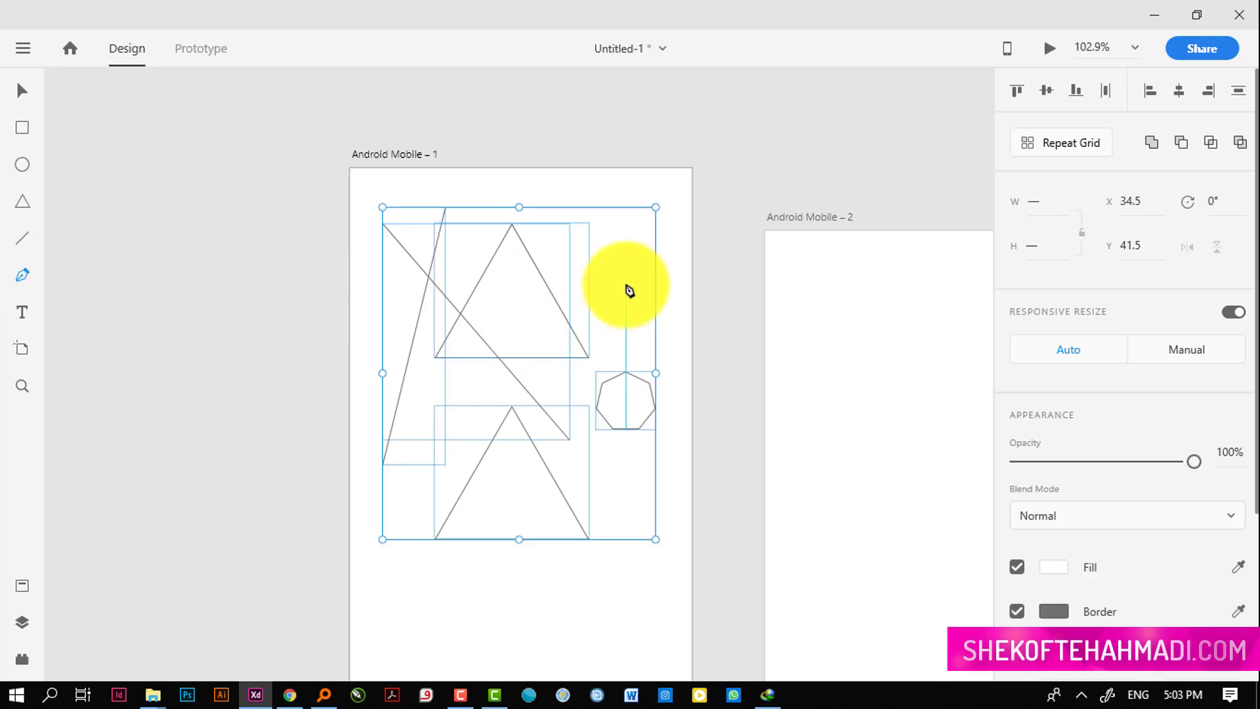
{"action": "key", "text": "Delete"}
- Draw a closed ten-point Pen path mixing curved and straight segments on Android Mobile – 1, starting at about X 260, Y 181
{"action": "left_click", "coordinate": [597, 339]}
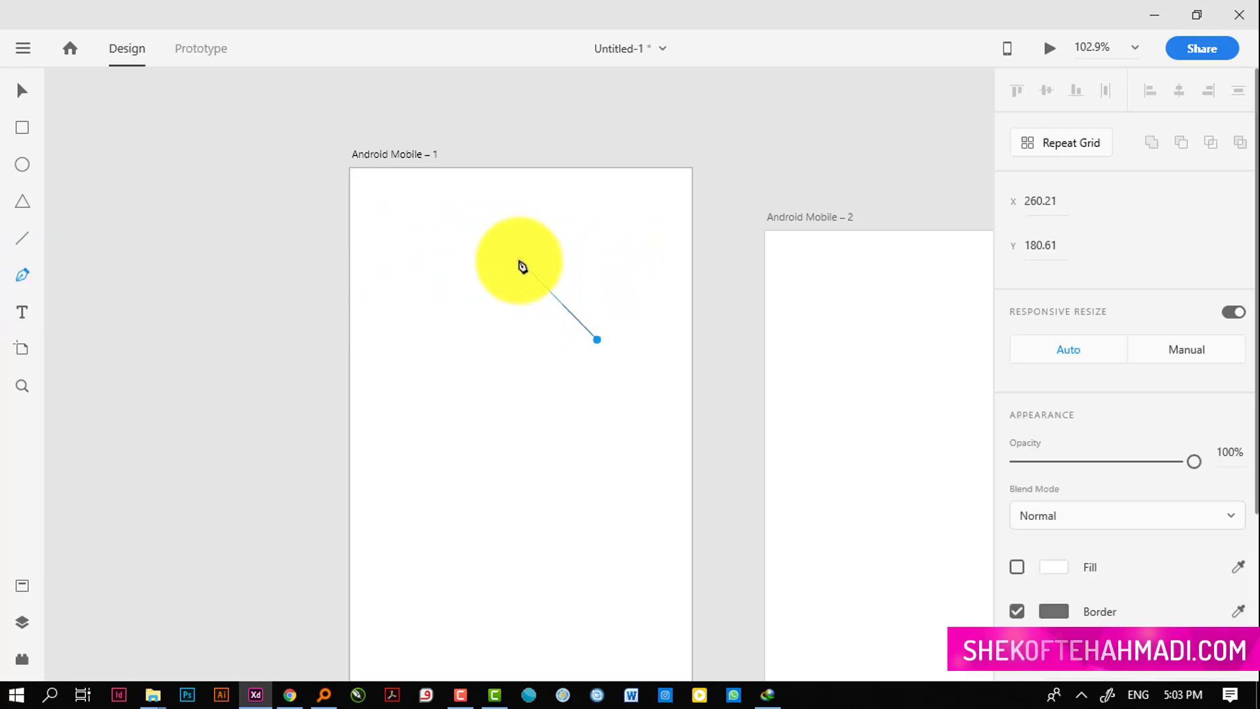
{"action": "left_click_drag", "start_coordinate": [447, 310], "coordinate": [394, 349]}
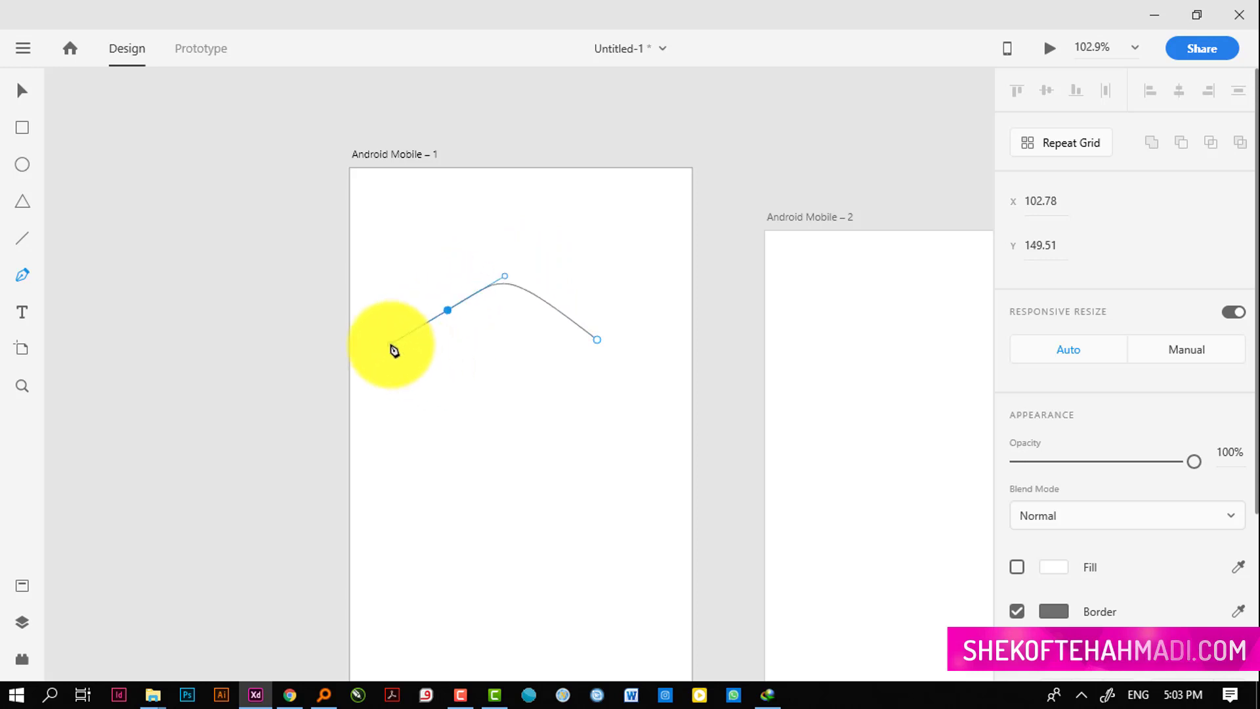
{"action": "left_click_drag", "start_coordinate": [415, 415], "coordinate": [492, 419]}
{"action": "left_click", "coordinate": [483, 365]}
{"action": "left_click", "coordinate": [498, 528]}
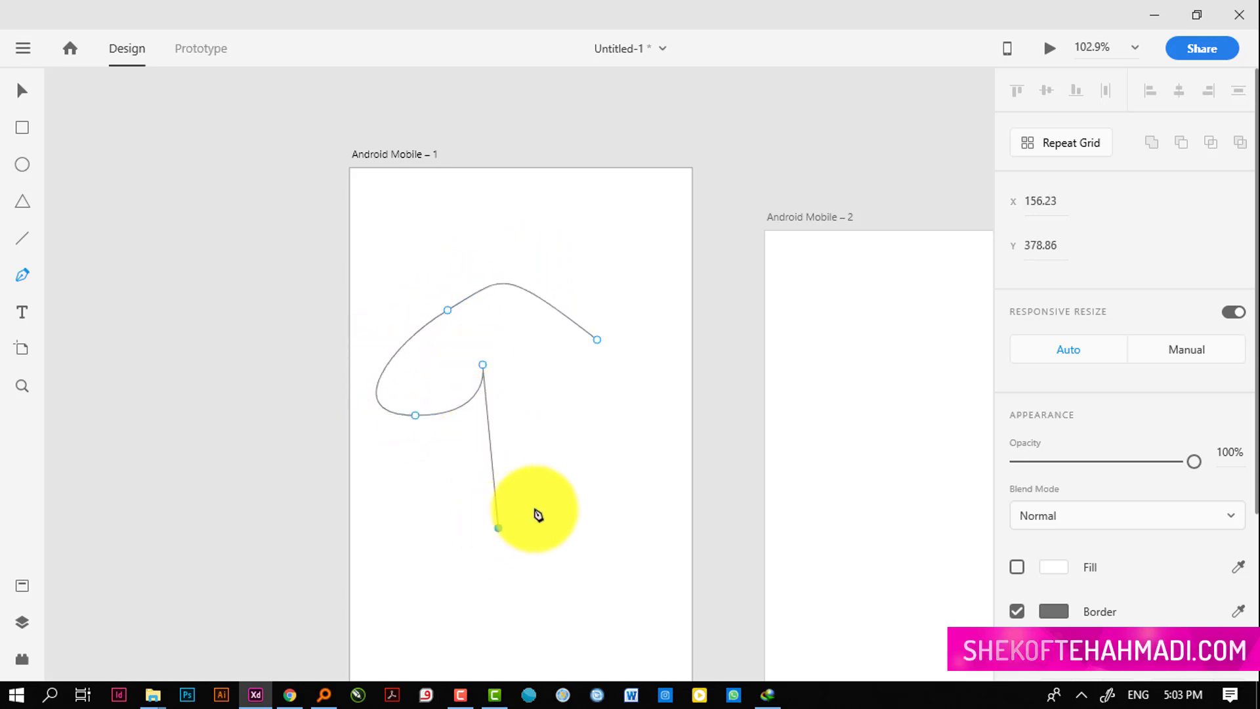
{"action": "left_click", "coordinate": [565, 484]}
{"action": "left_click", "coordinate": [576, 575]}
{"action": "left_click", "coordinate": [632, 464]}
{"action": "left_click_drag", "start_coordinate": [552, 437], "coordinate": [549, 393]}
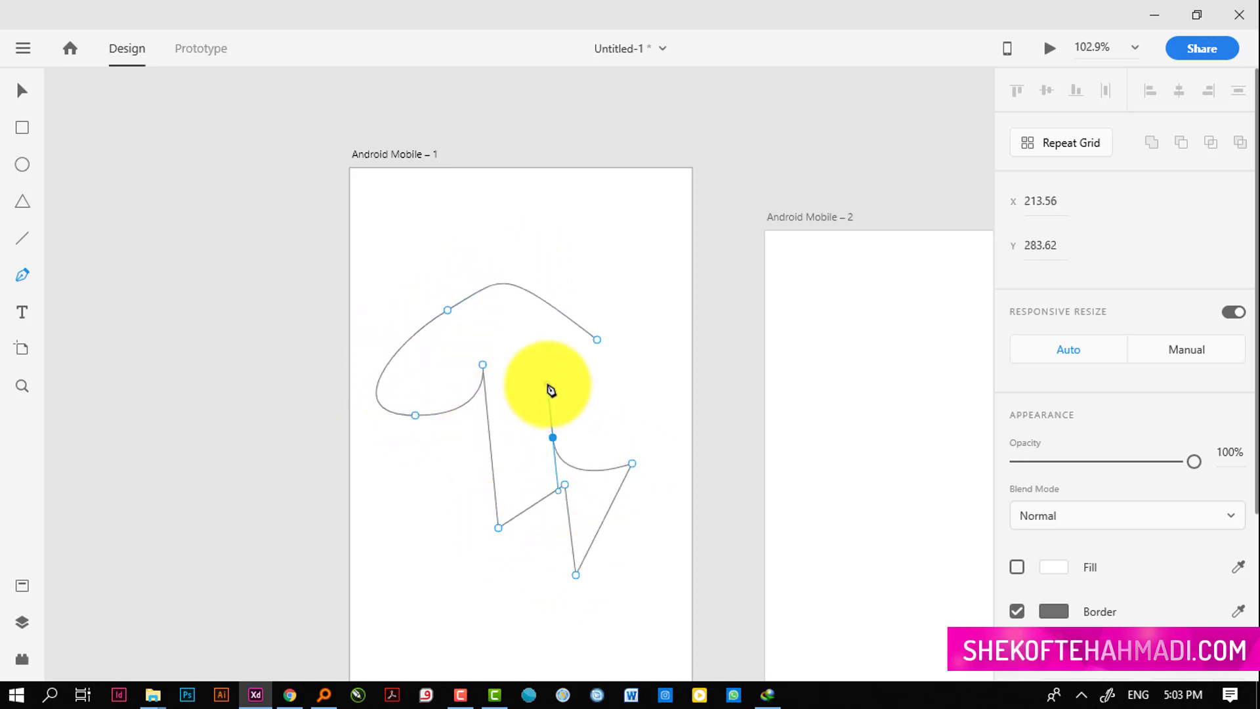
{"action": "left_click_drag", "start_coordinate": [619, 415], "coordinate": [627, 380]}
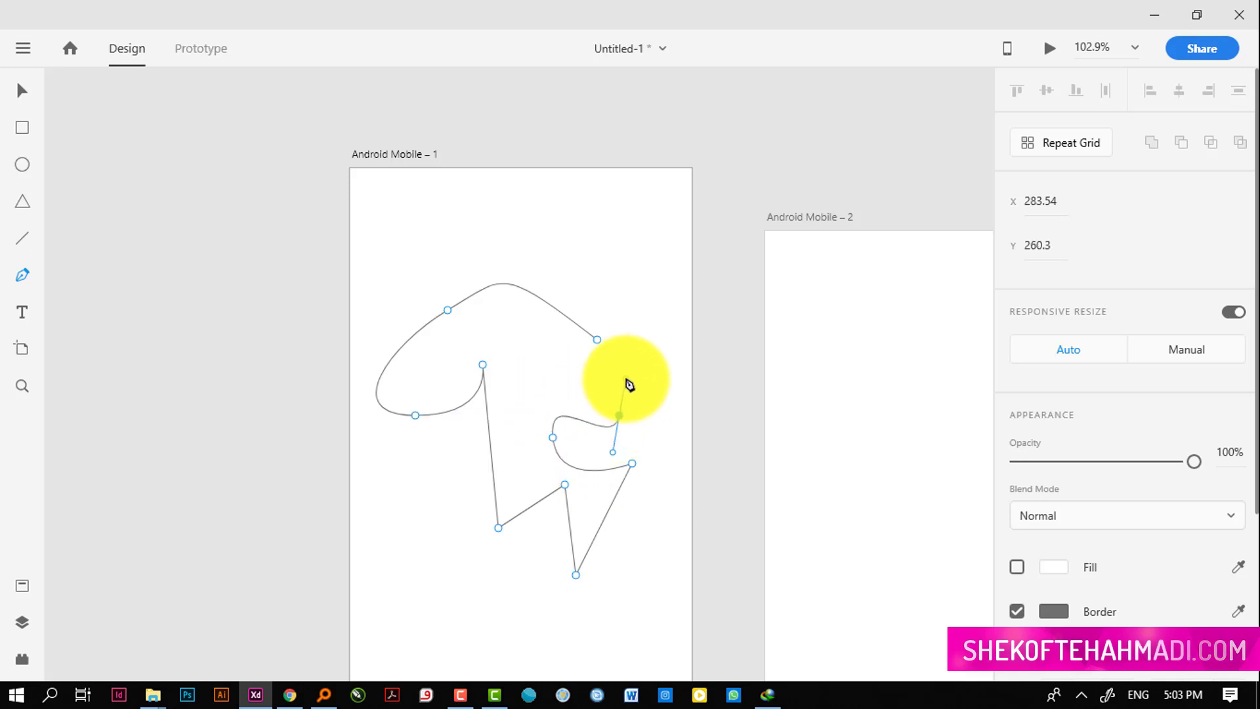
{"action": "left_click", "coordinate": [598, 340]}
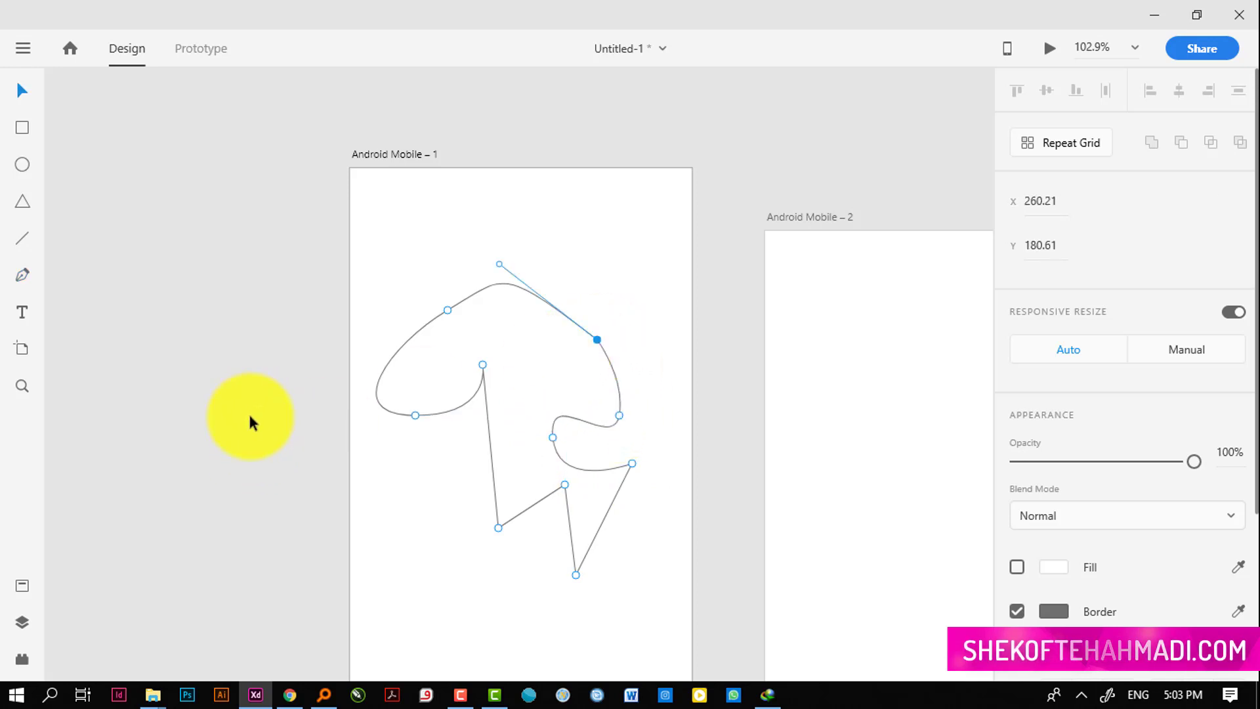
- Remove two anchor points from the pen path, and delete the whole path from Android Mobile – 1
{"action": "key", "text": "Delete"}
{"action": "key", "text": "Delete"}
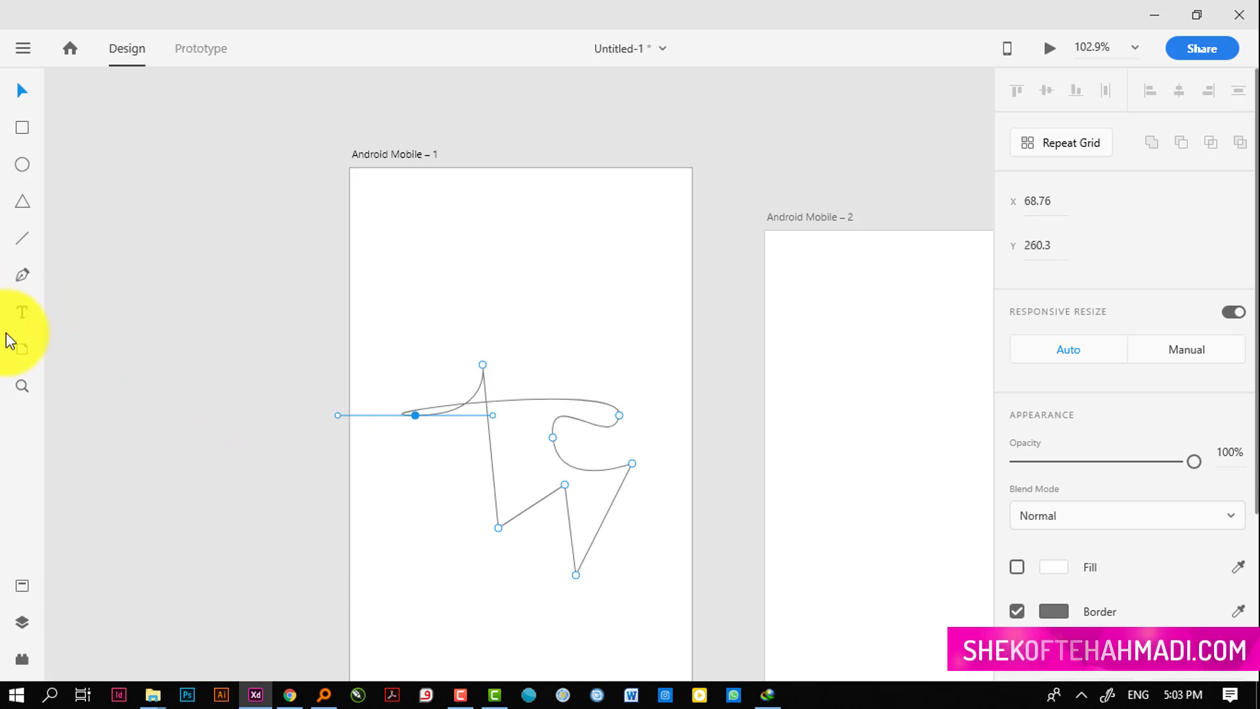
{"action": "left_click_drag", "start_coordinate": [406, 354], "coordinate": [573, 573]}
{"action": "key", "text": "Delete"}
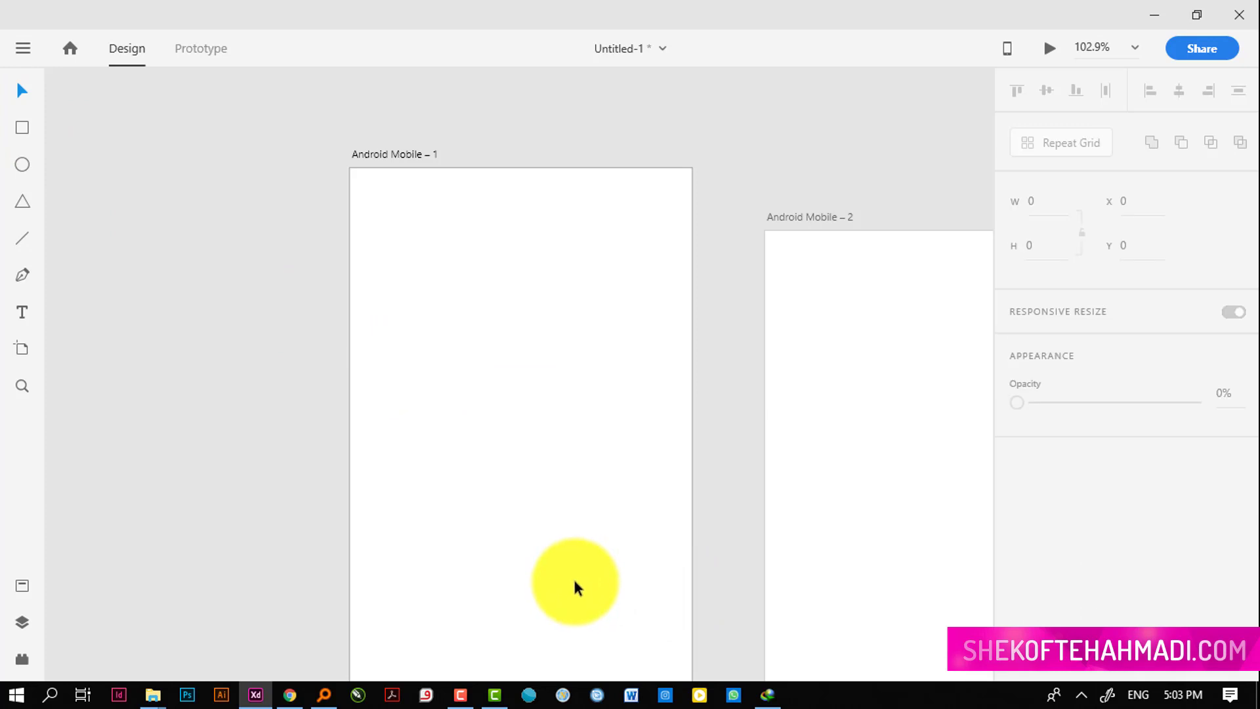
- Add a two-line text at about X 84, Y 153 on Android Mobile – 1 with the author's name in Latin and Persian script
{"action": "left_click", "coordinate": [21, 312]}
{"action": "left_click", "coordinate": [431, 305]}
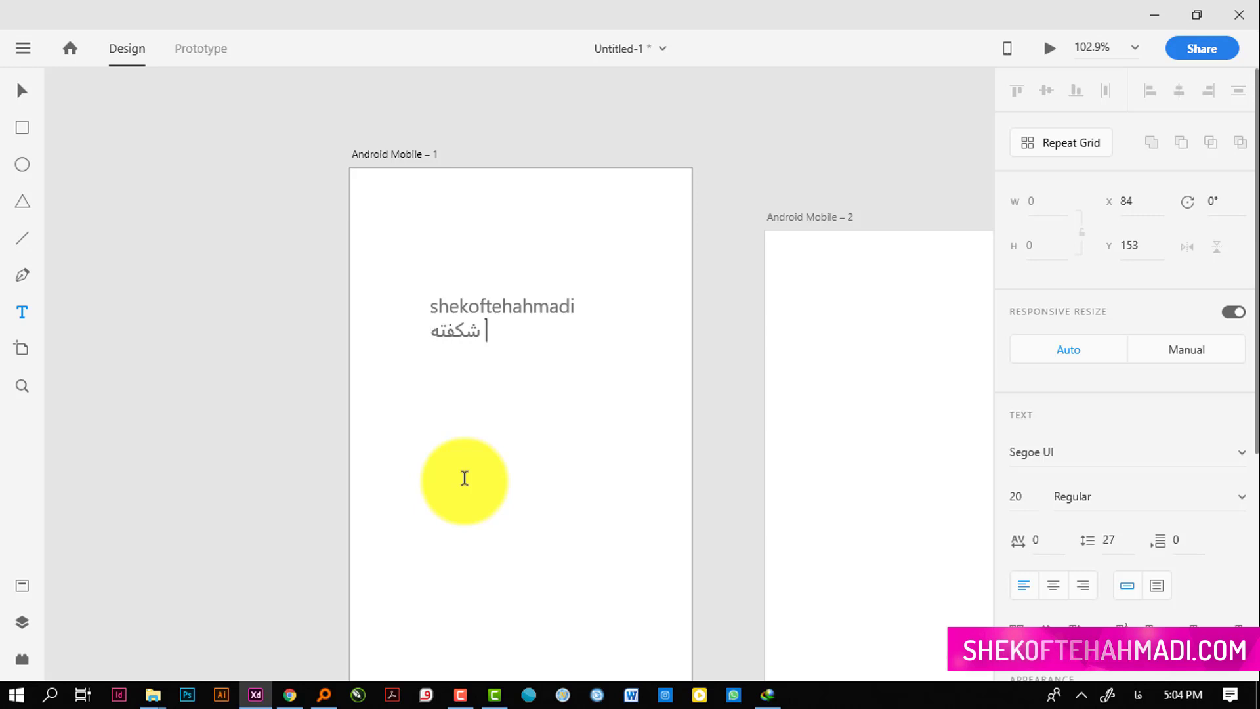
{"action": "type", "text": "مدی"}
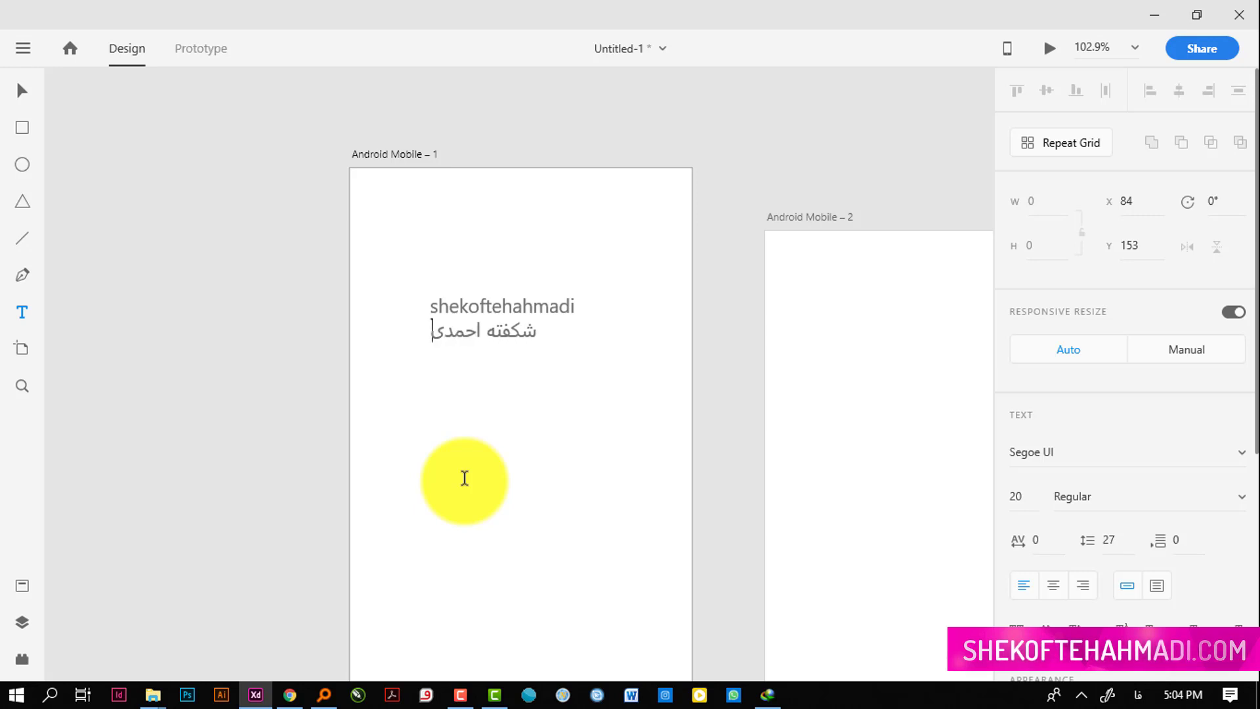
- Draw a custom landscape artboard about 1158 by 512 above the Android Mobile artboards
{"action": "left_click", "coordinate": [22, 347]}
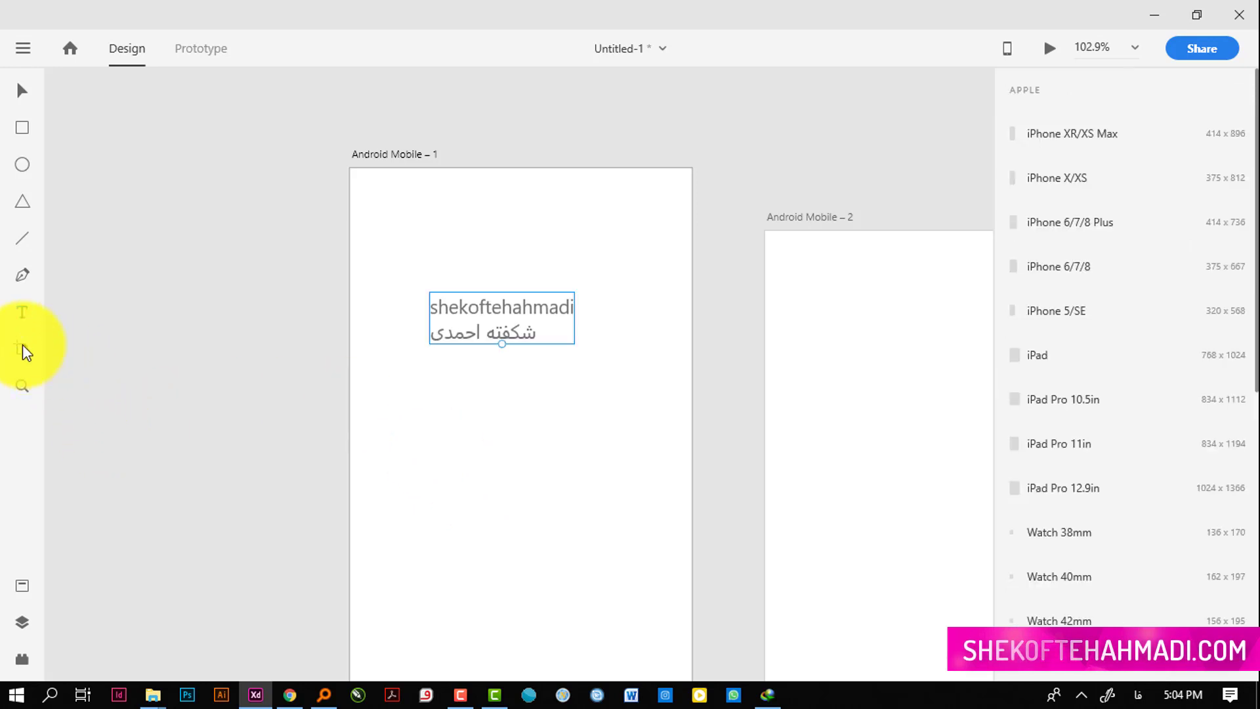
{"action": "key", "text": "ctrl+0"}
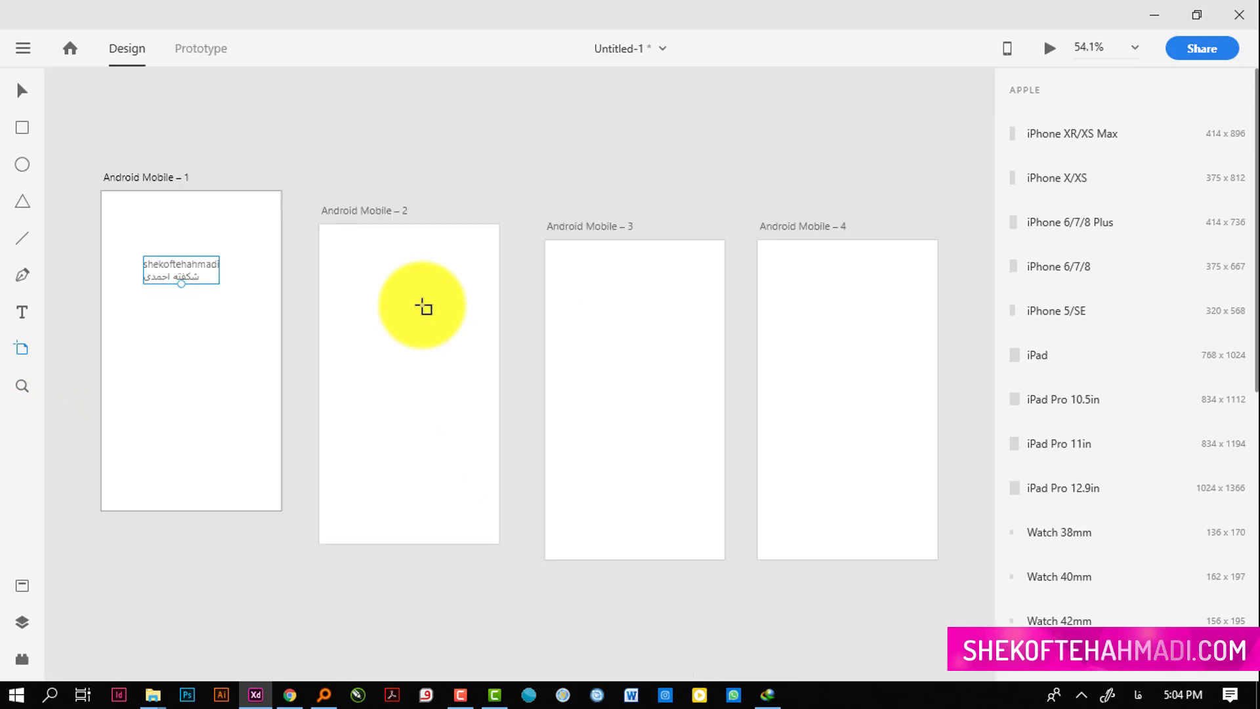
{"action": "scroll", "coordinate": [449, 301], "scroll_direction": "up", "scroll_amount": 3}
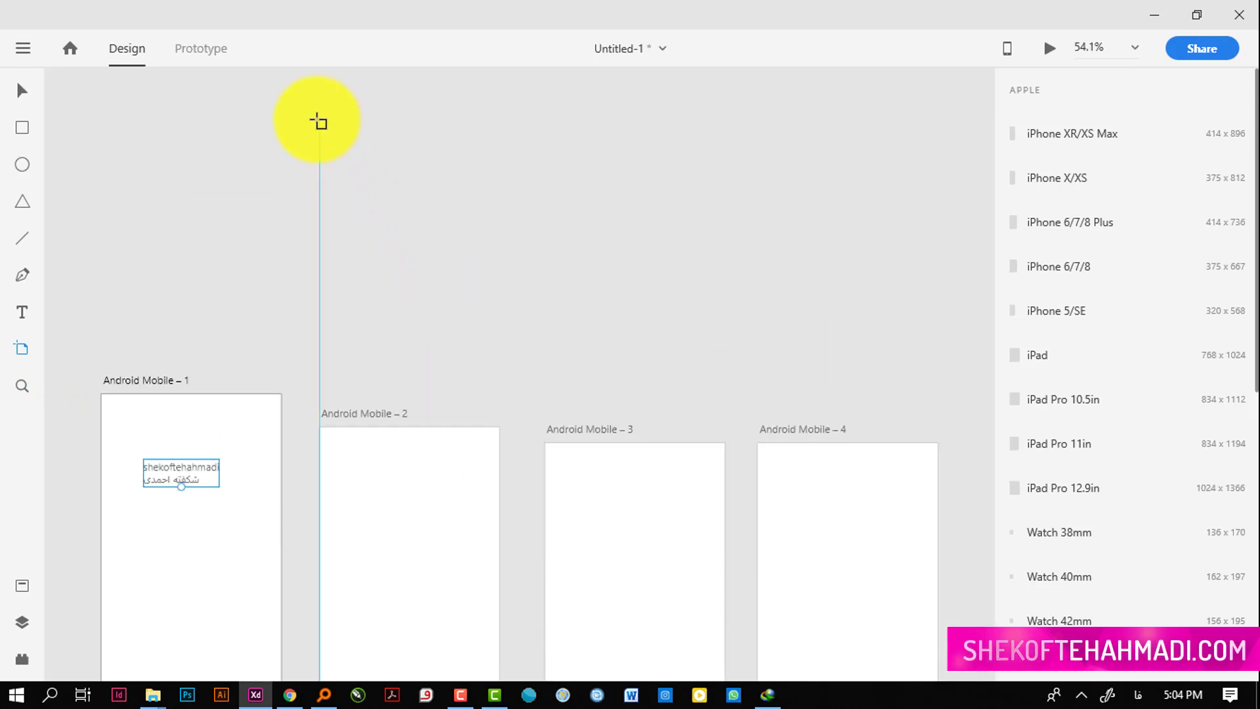
{"action": "left_click_drag", "start_coordinate": [319, 118], "coordinate": [898, 373]}
{"action": "scroll", "coordinate": [719, 371], "scroll_direction": "up", "scroll_amount": 3}
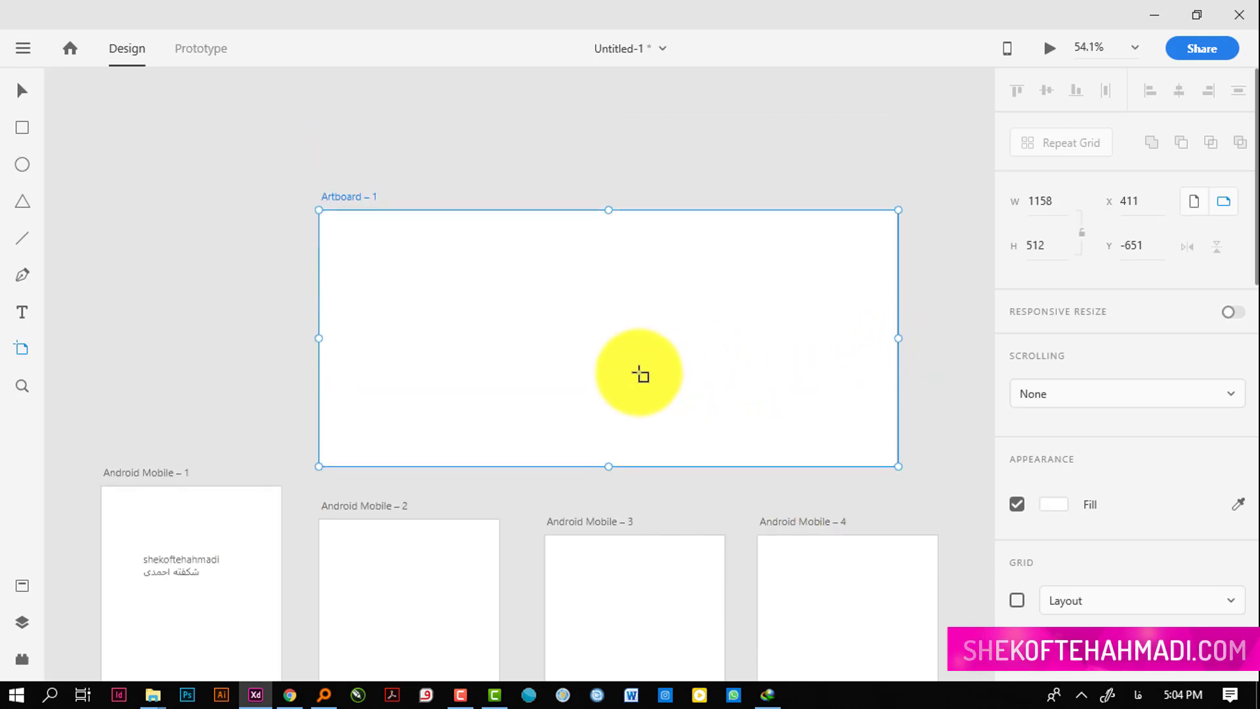
- Draw two more artboards side by side above the wide custom artboard, one about 300 by 257 and the other about 706 by 414
{"action": "scroll", "coordinate": [584, 354], "scroll_direction": "up", "scroll_amount": 3}
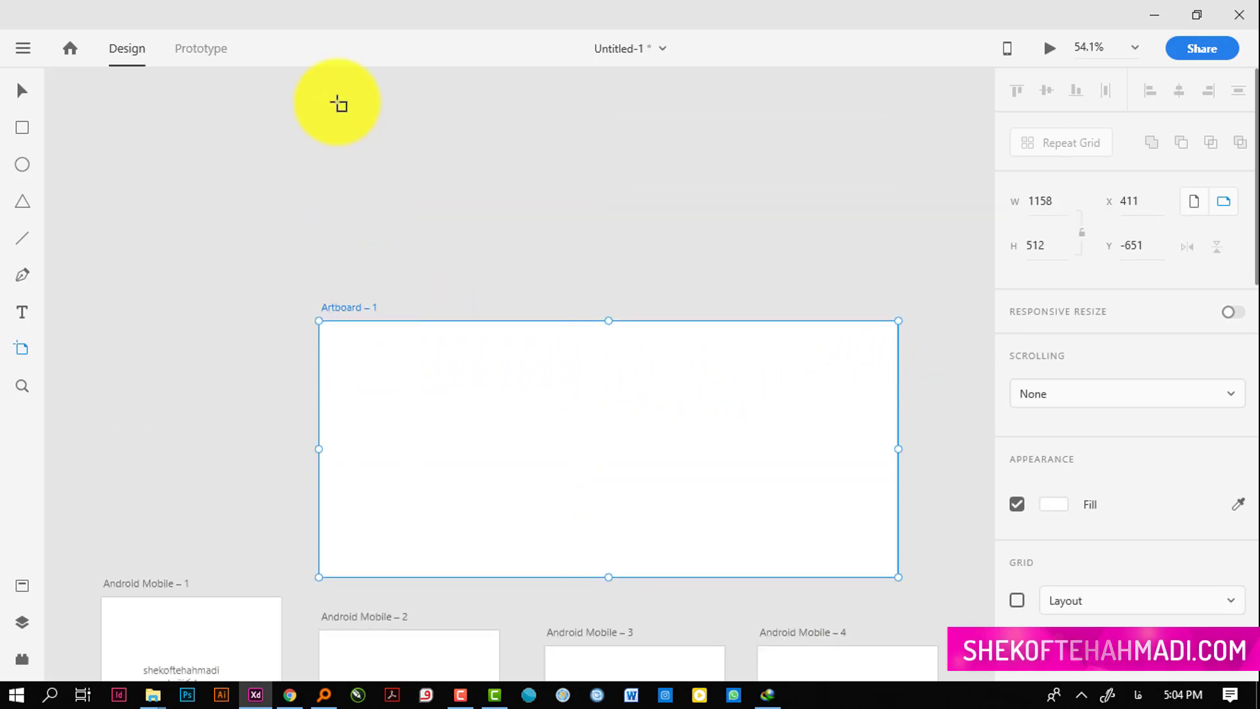
{"action": "left_click_drag", "start_coordinate": [336, 100], "coordinate": [488, 230]}
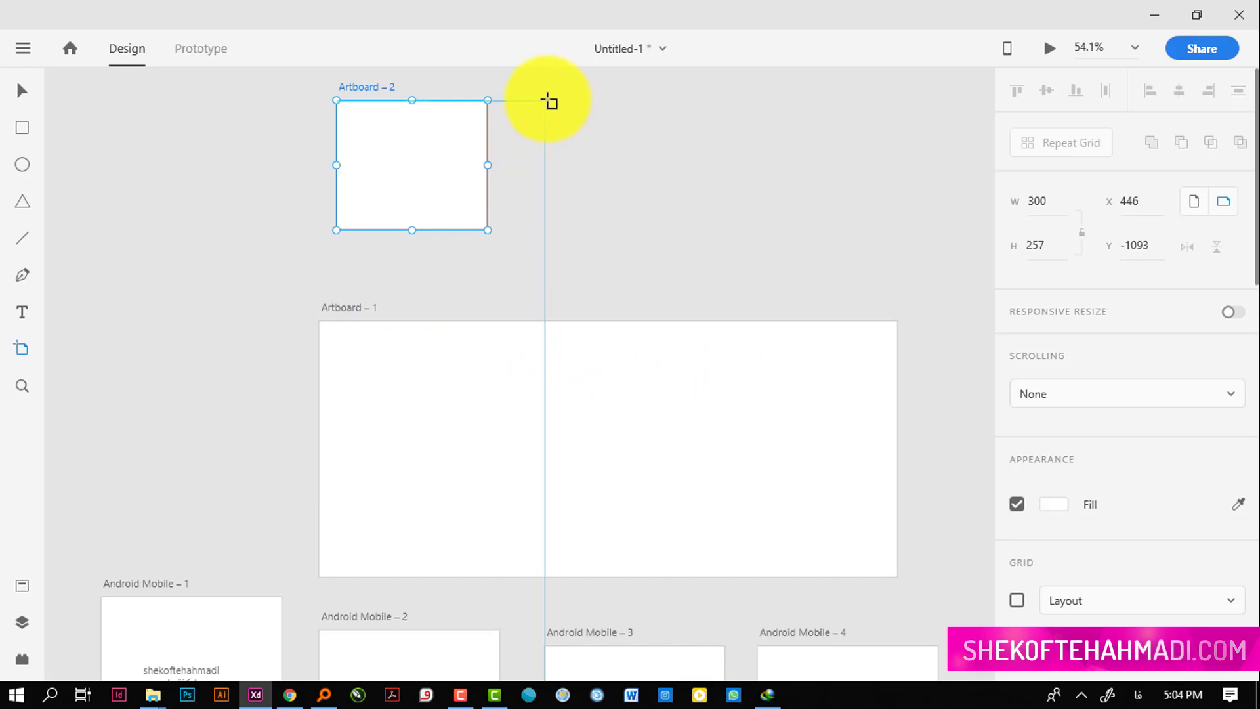
{"action": "left_click_drag", "start_coordinate": [546, 102], "coordinate": [899, 308]}
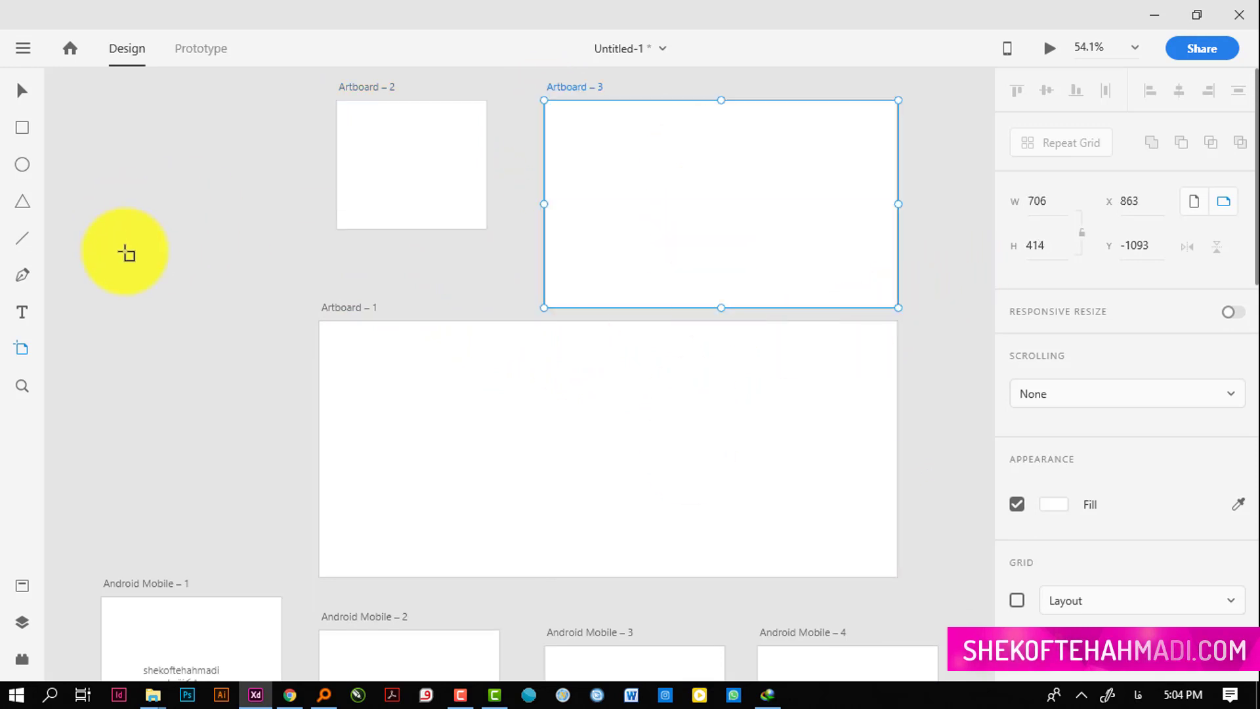
- Zoom in on an area of the wide custom artboard, zoom out to 25% and bring all the artboards into view
{"action": "scroll", "coordinate": [123, 257], "scroll_direction": "down", "scroll_amount": 1}
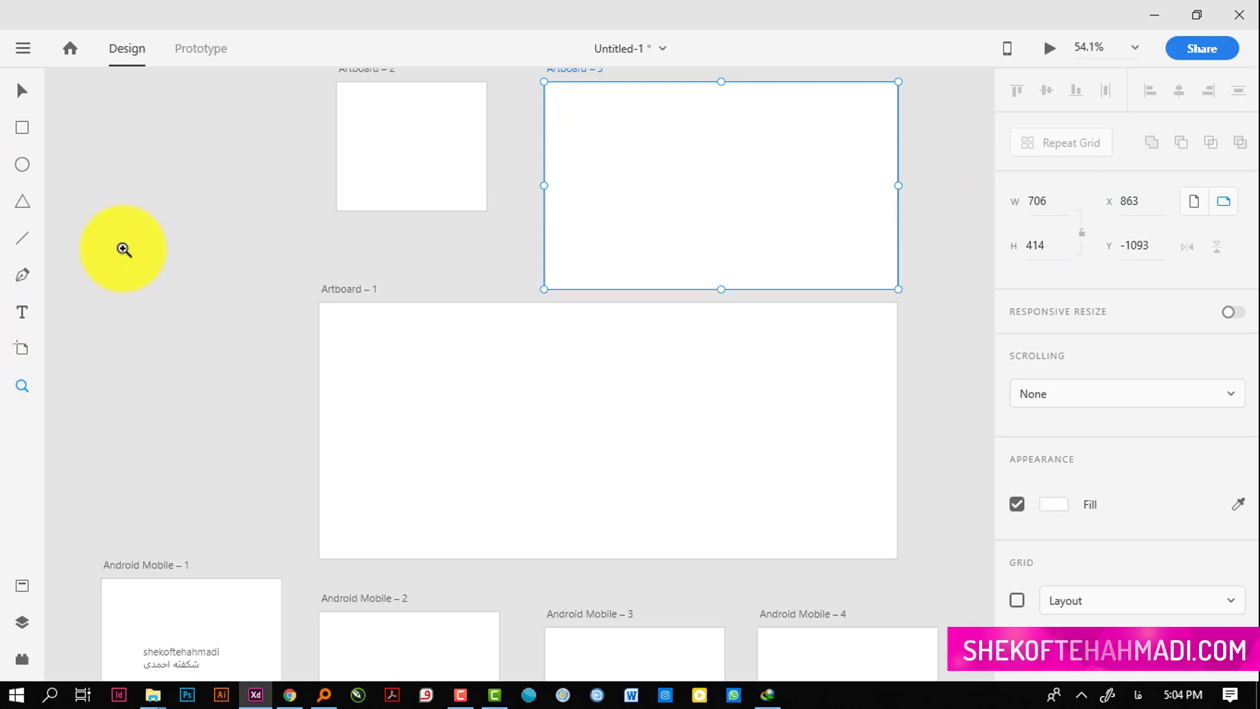
{"action": "left_click_drag", "start_coordinate": [400, 316], "coordinate": [945, 609]}
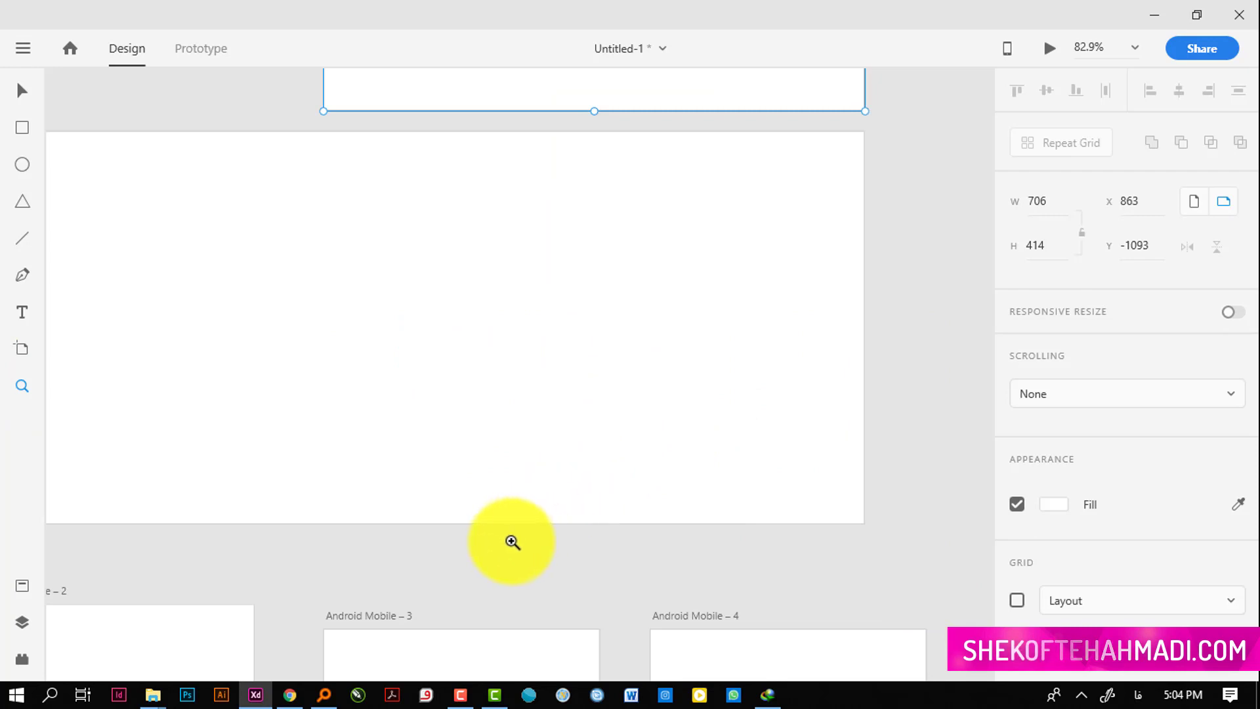
{"action": "left_click", "coordinate": [474, 515], "text": "alt"}
{"action": "left_click", "coordinate": [474, 515], "text": "alt"}
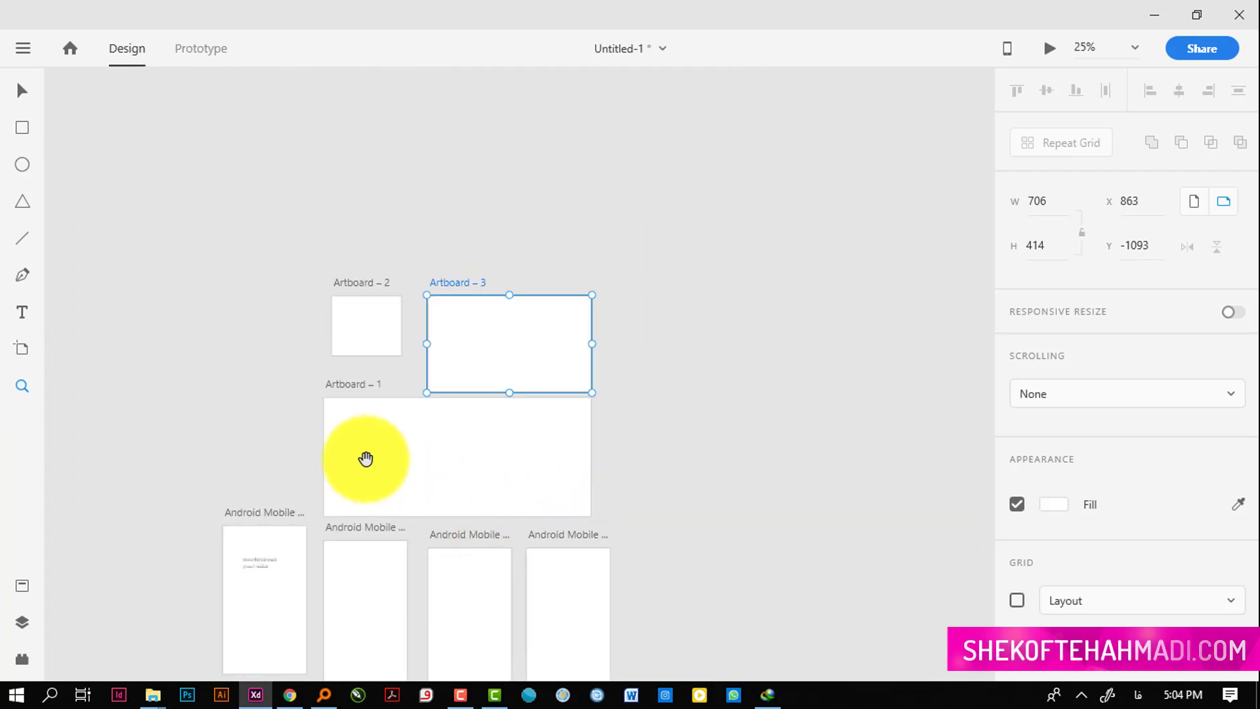
{"action": "left_click_drag", "start_coordinate": [366, 455], "coordinate": [400, 326]}
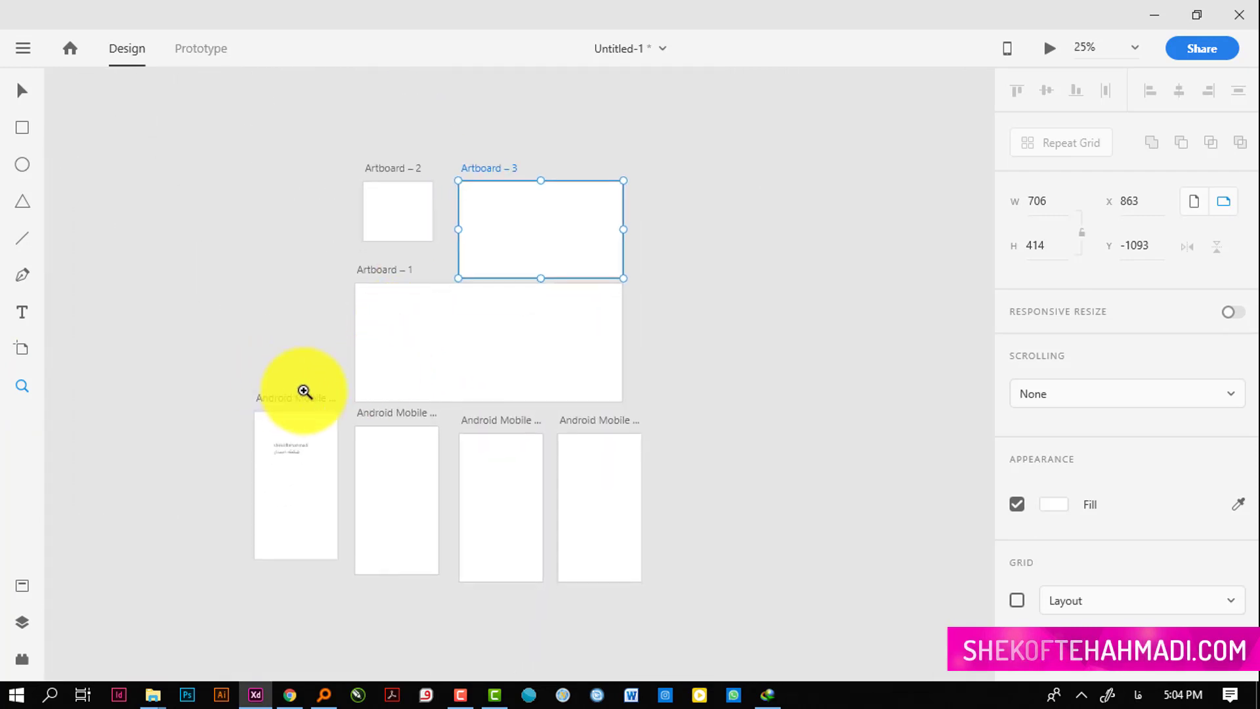
- Save the document to the Desktop as an XD file named "xd first design"
{"action": "left_click", "coordinate": [22, 49]}
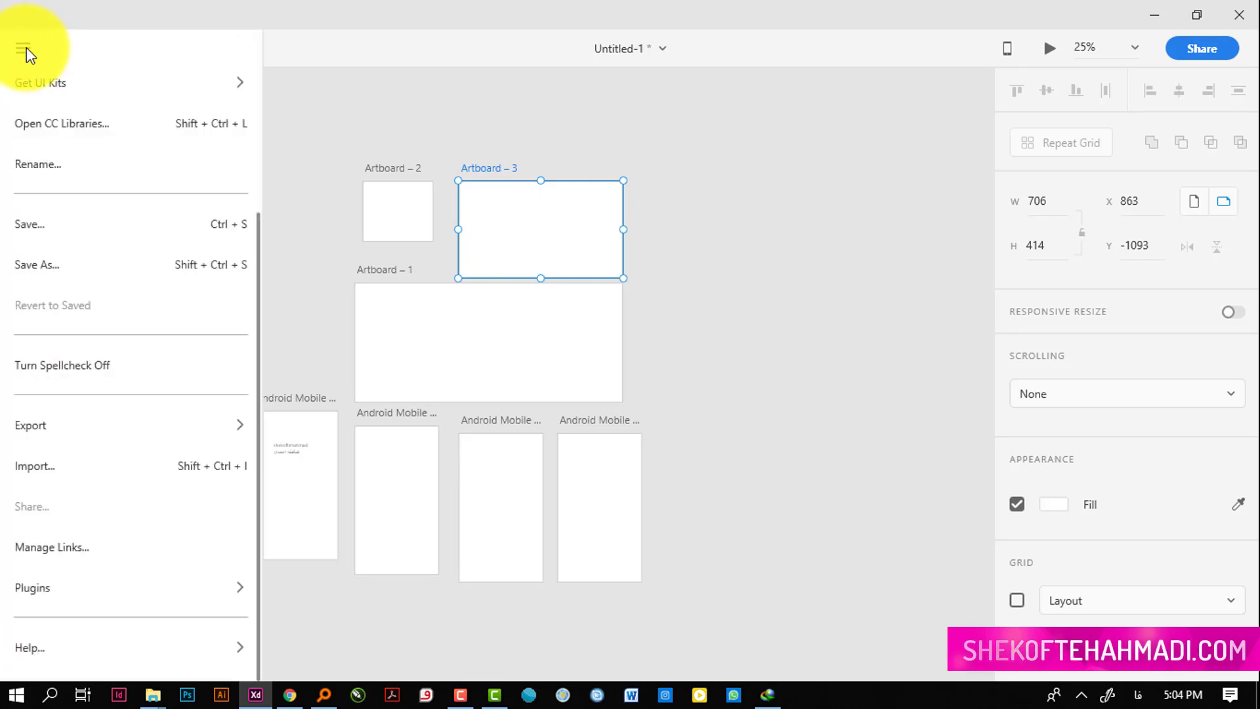
{"action": "mouse_move", "coordinate": [15, 99]}
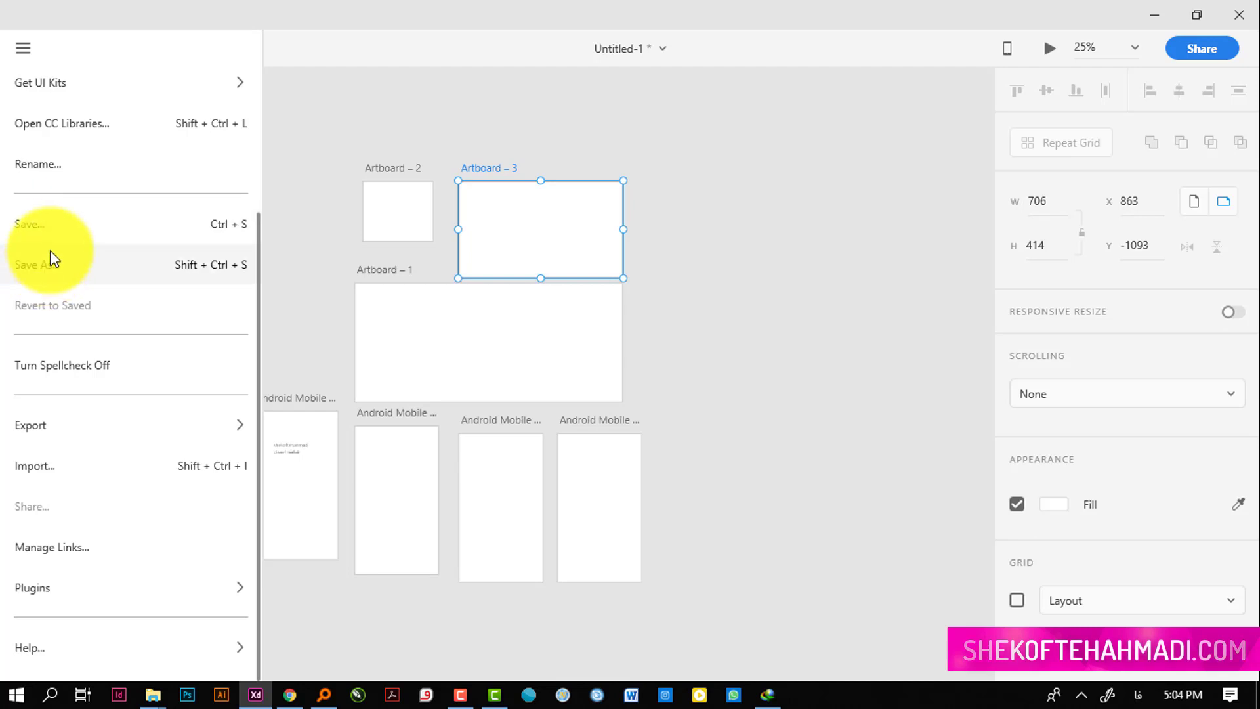
{"action": "left_click", "coordinate": [58, 234]}
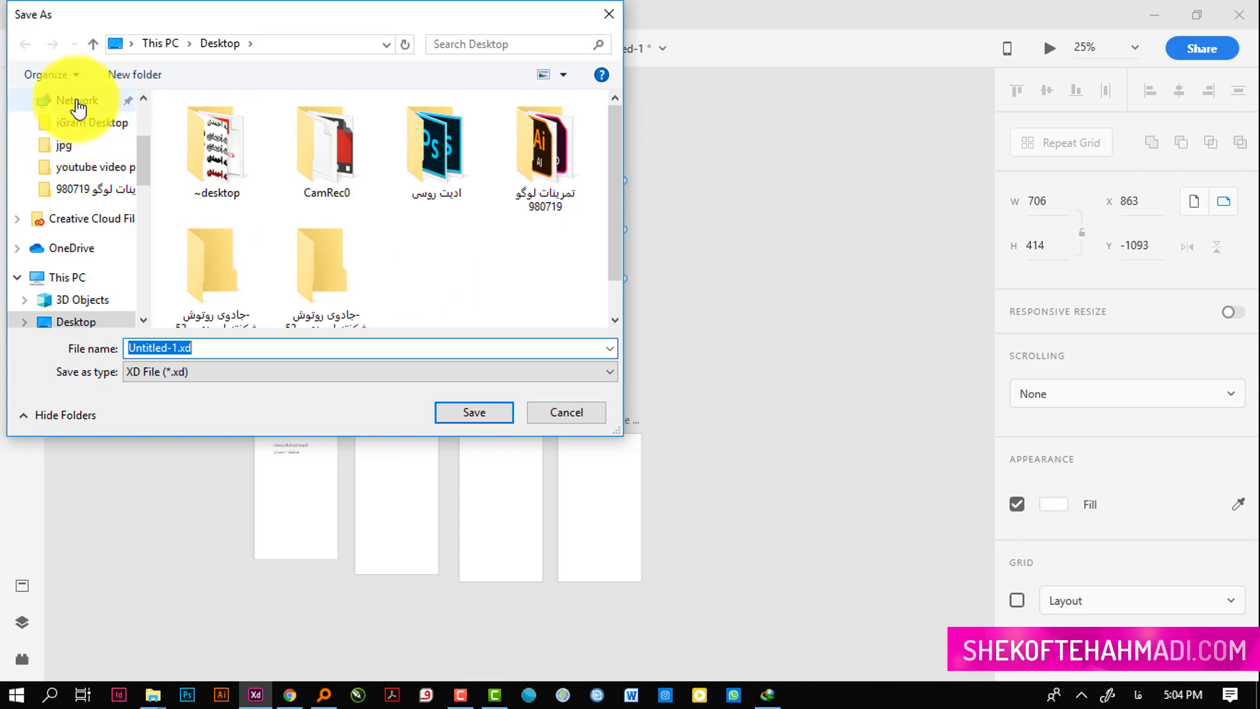
{"action": "scroll", "coordinate": [70, 131], "scroll_direction": "up", "scroll_amount": 3}
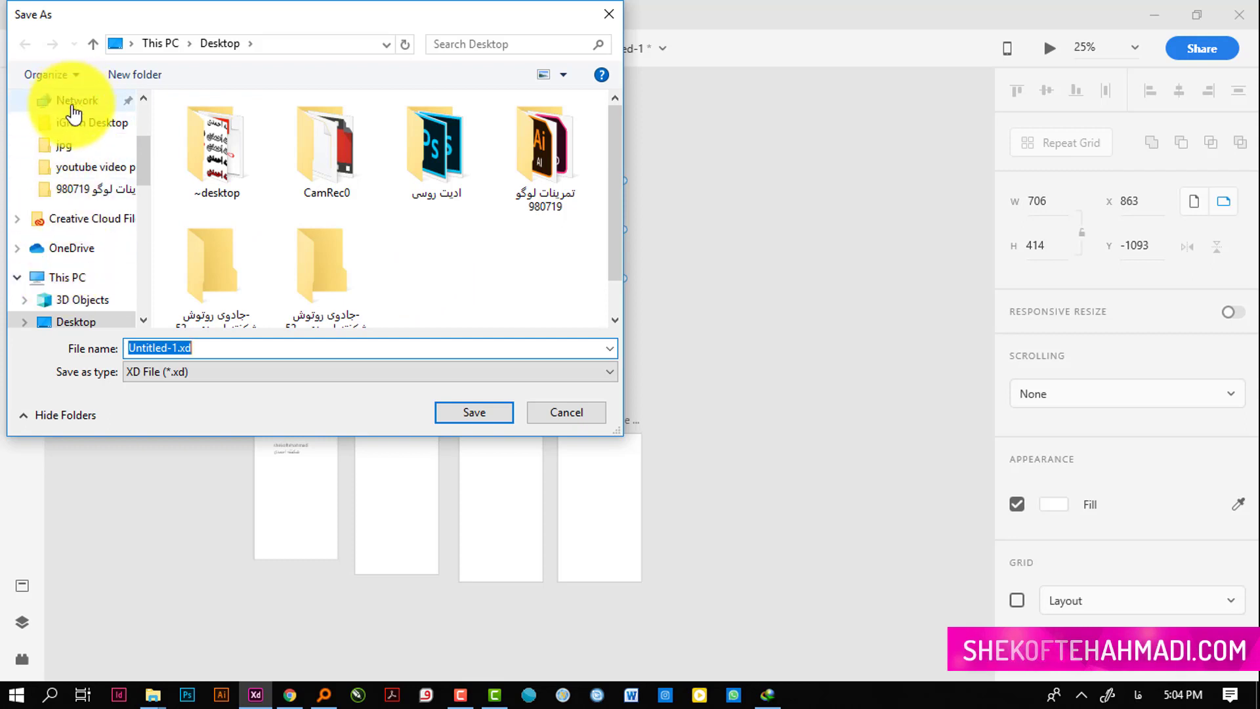
{"action": "left_click", "coordinate": [75, 146]}
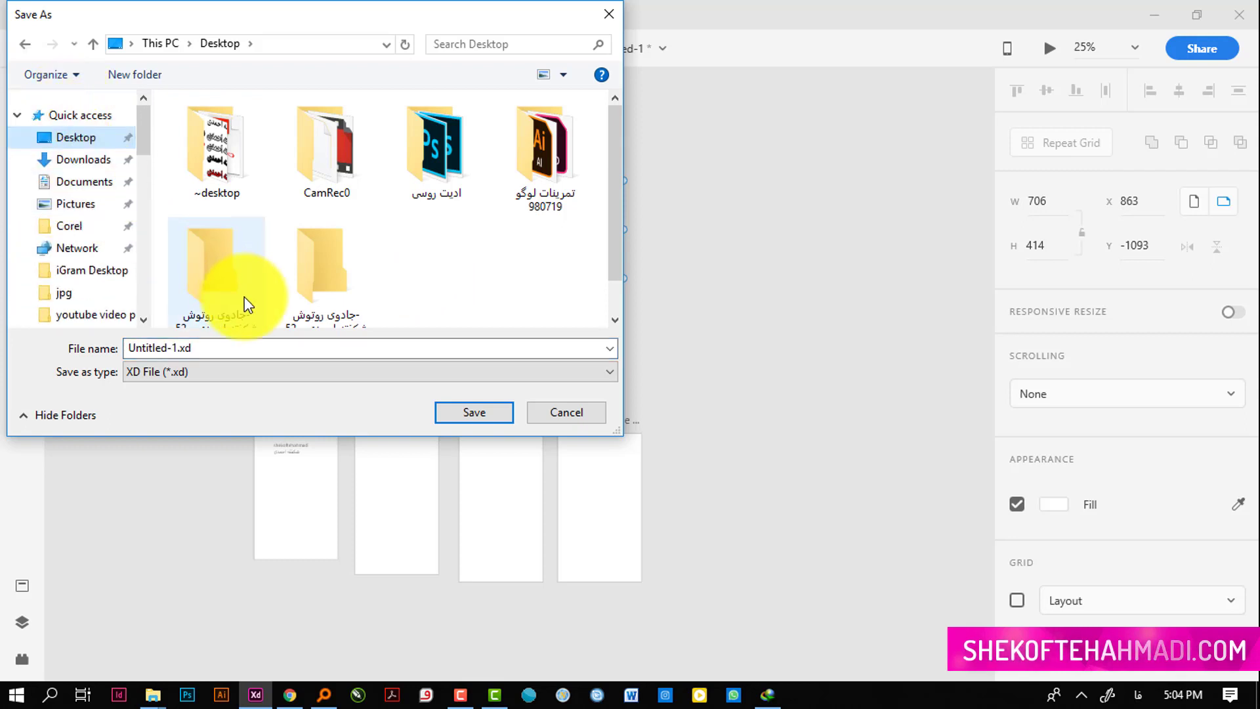
{"action": "left_click", "coordinate": [240, 352]}
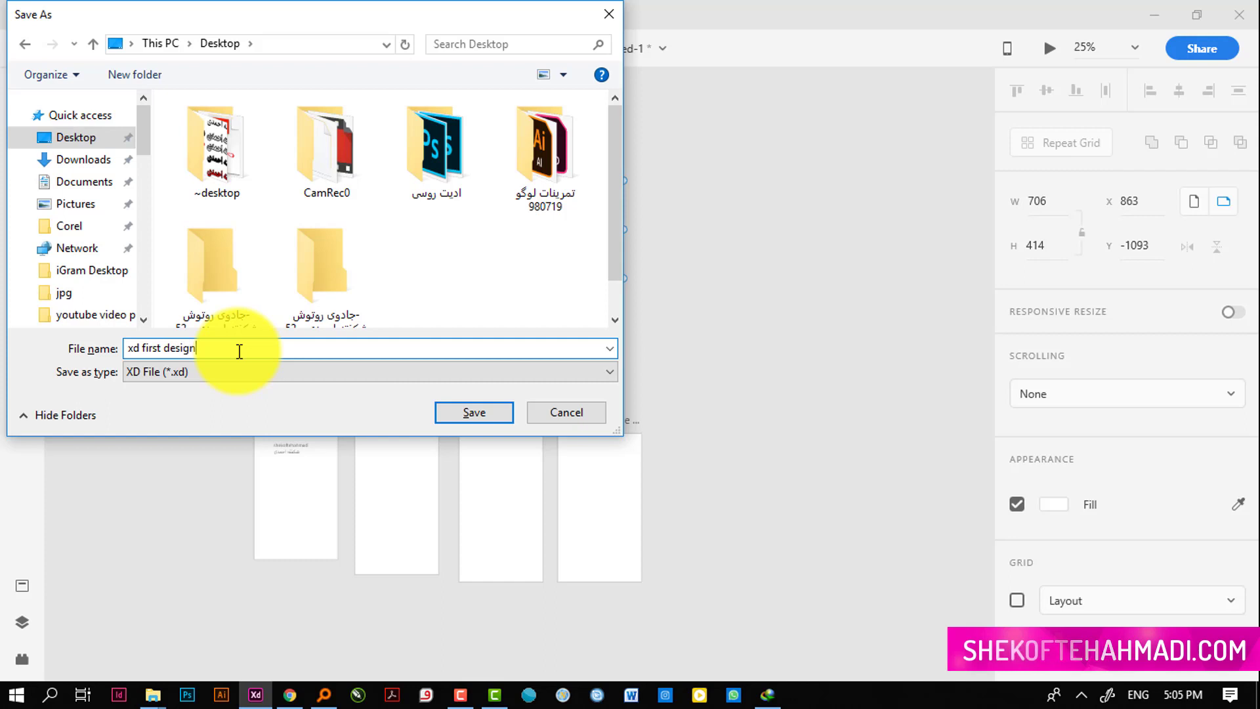
{"action": "key", "text": "Return"}
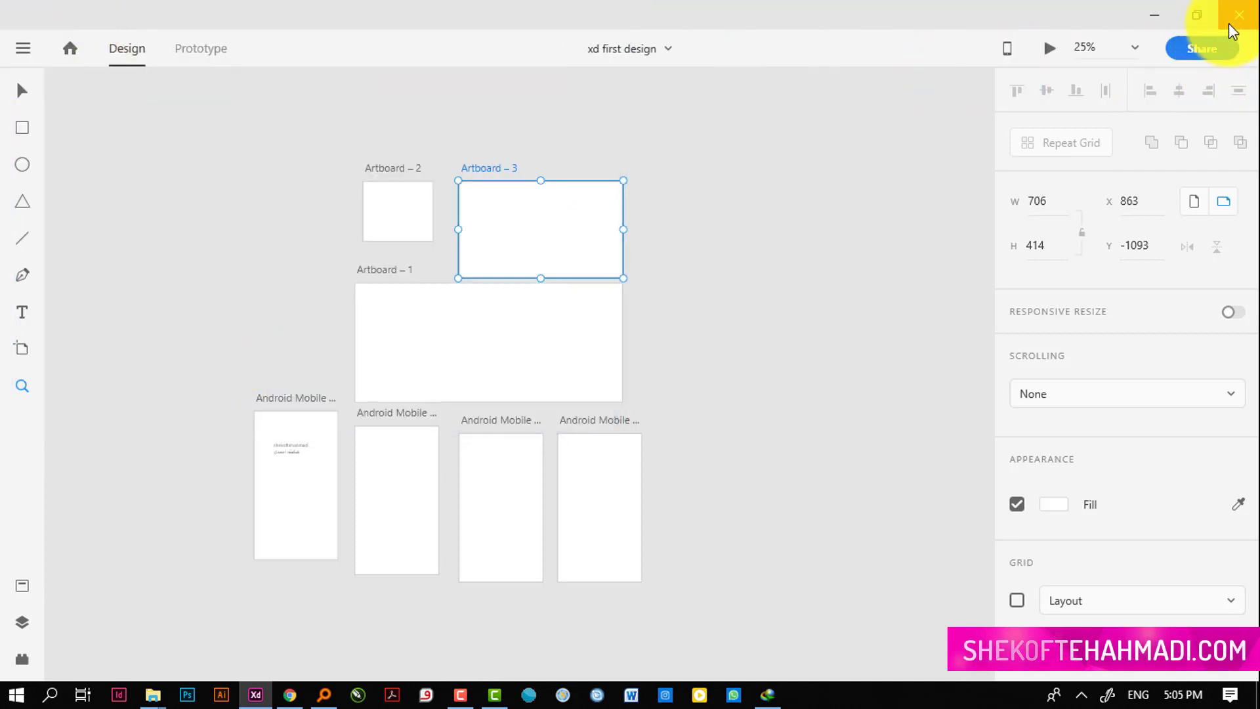
- Open the file "xd first design.xd" from the Desktop
{"action": "left_click", "coordinate": [22, 47]}
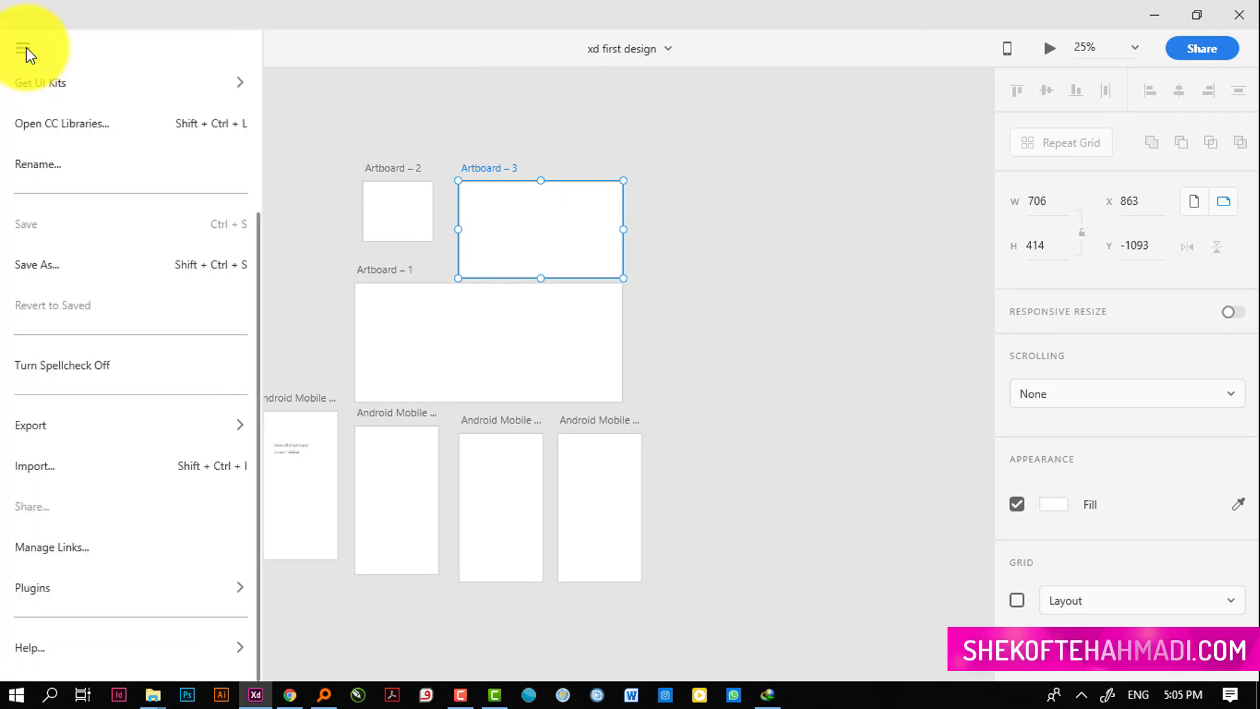
{"action": "scroll", "coordinate": [49, 328], "scroll_direction": "up", "scroll_amount": 3}
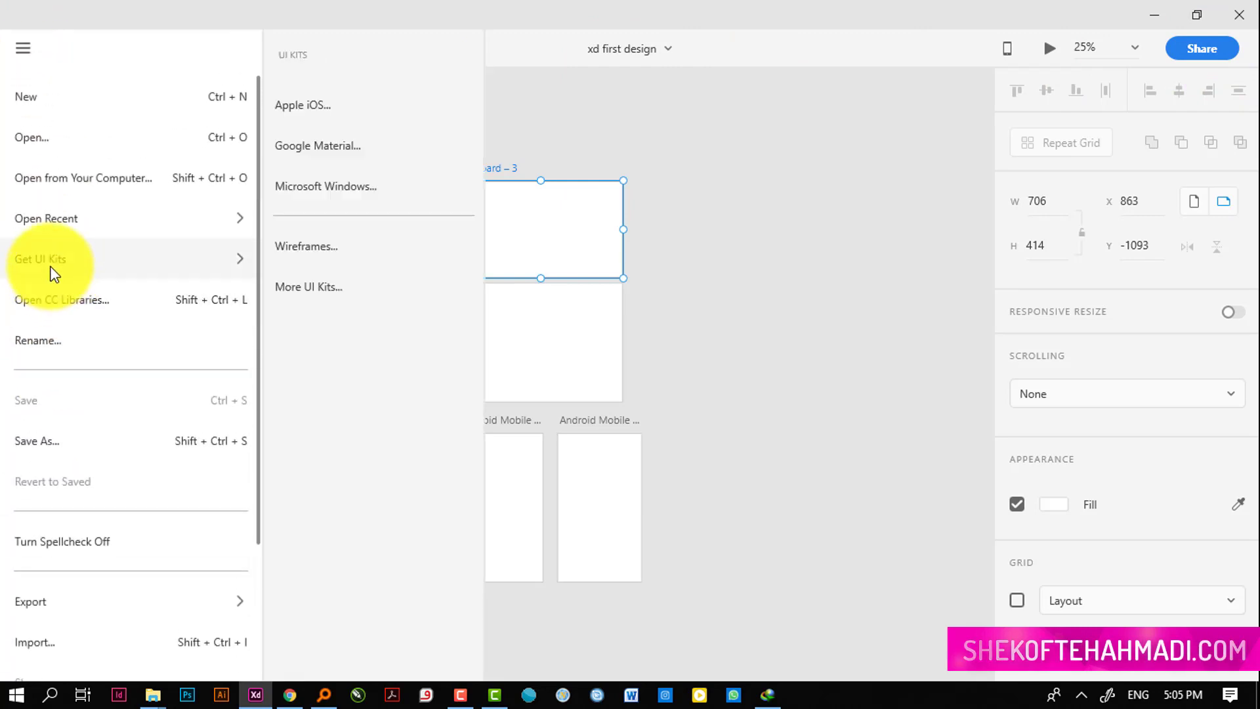
{"action": "left_click", "coordinate": [40, 135]}
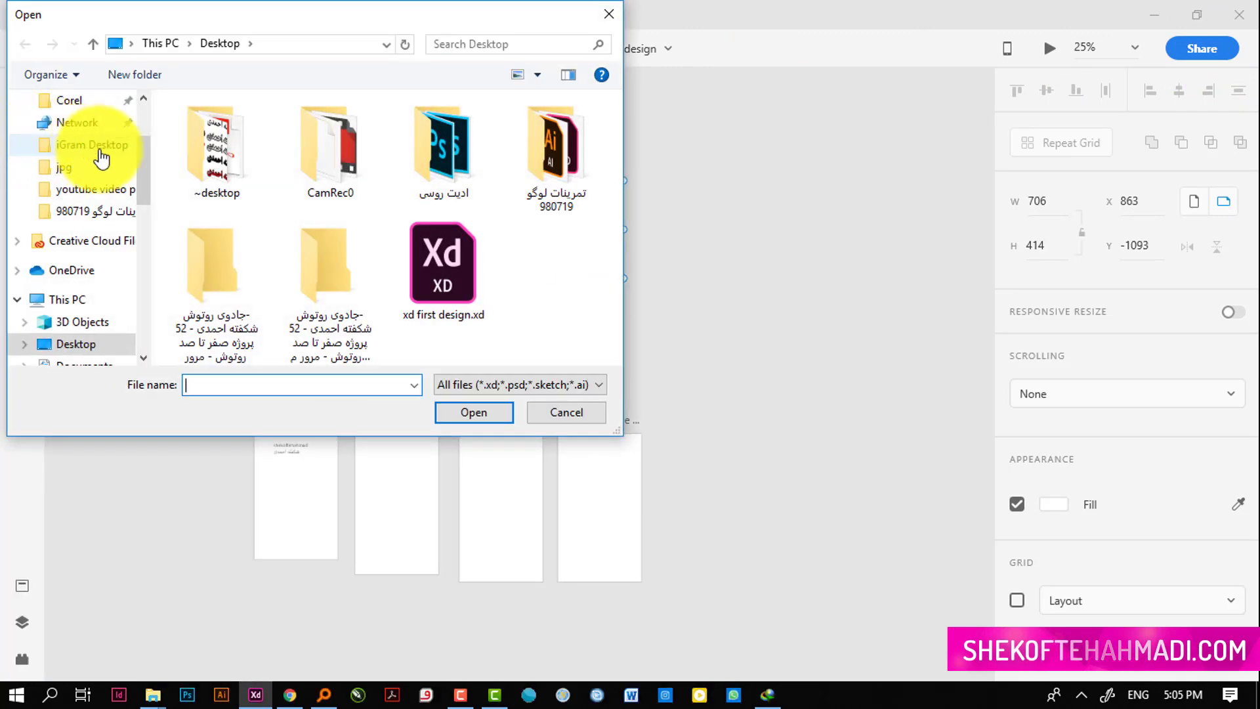
{"action": "double_click", "coordinate": [429, 270]}
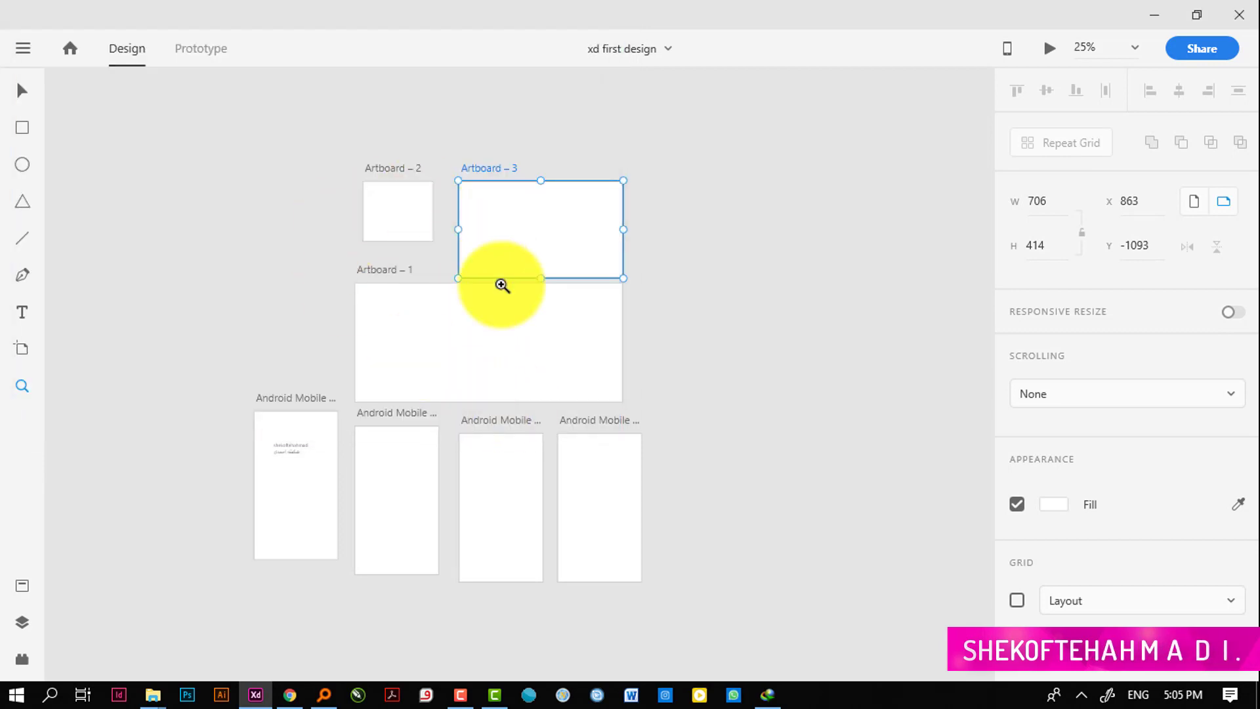